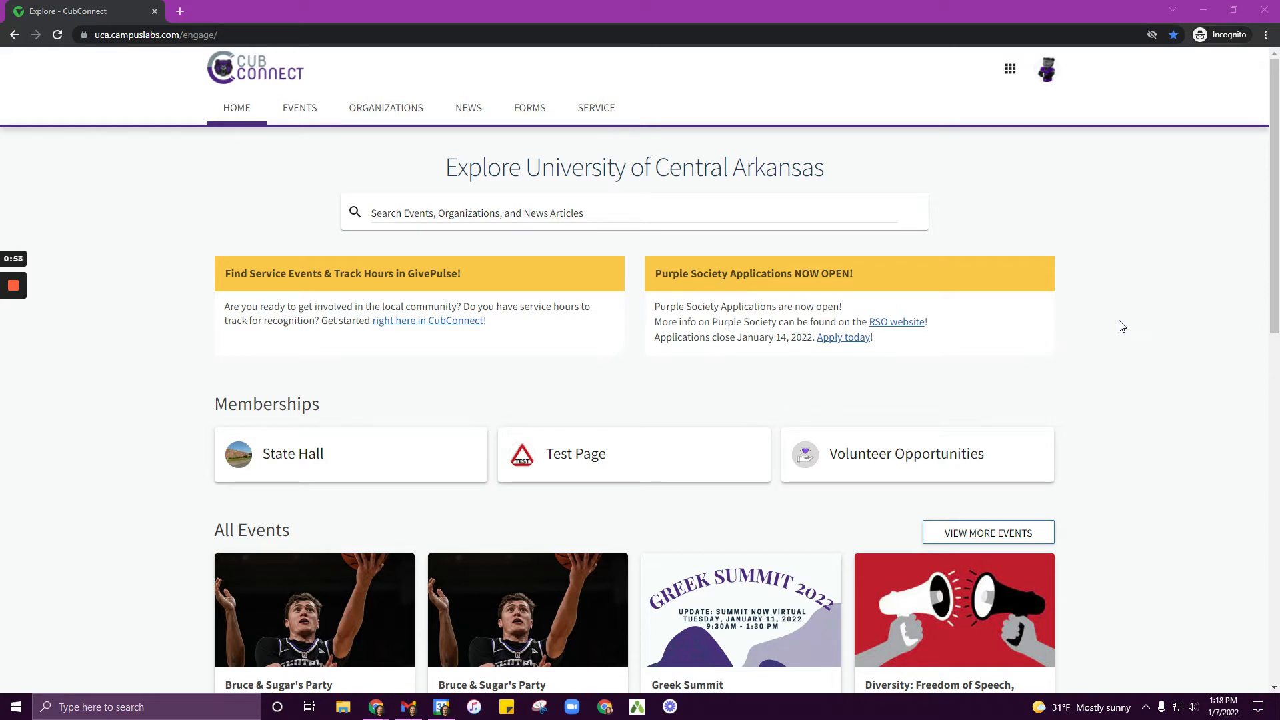
# Step: Open the Test Page organization's management area and start its re-registration, continuing past the instructions
pyautogui.click(611, 456)
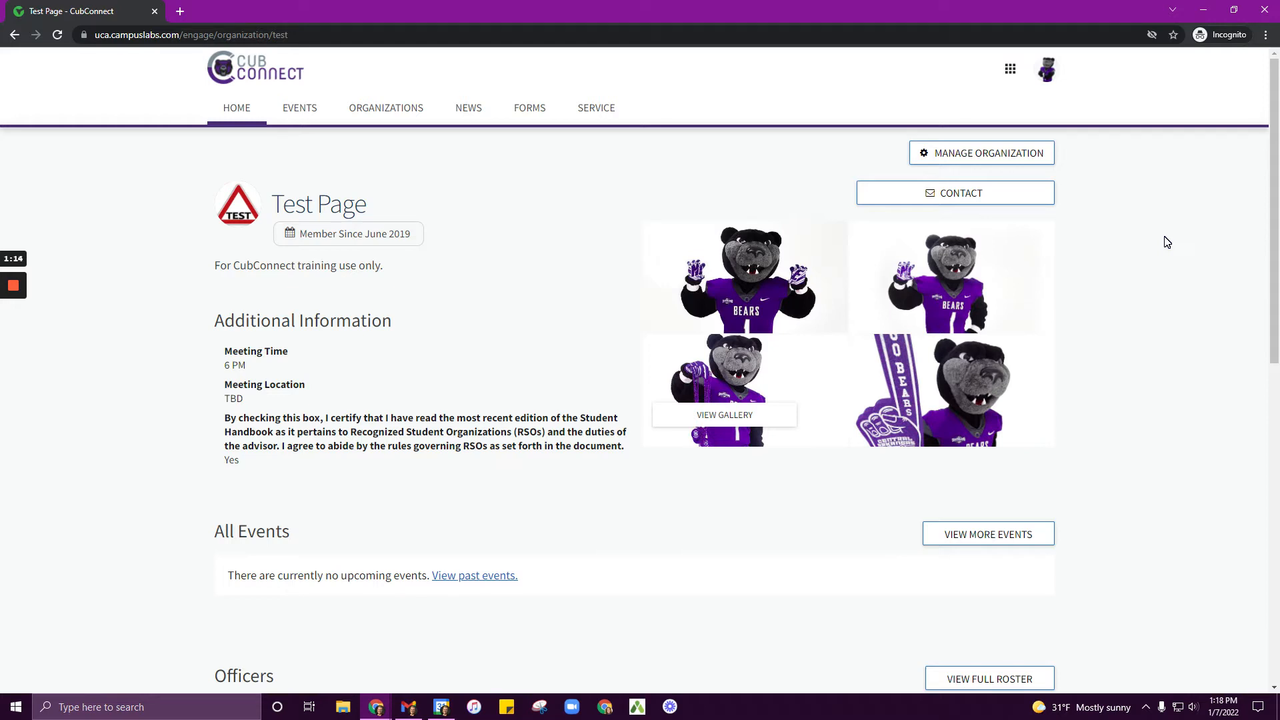
pyautogui.click(975, 153)
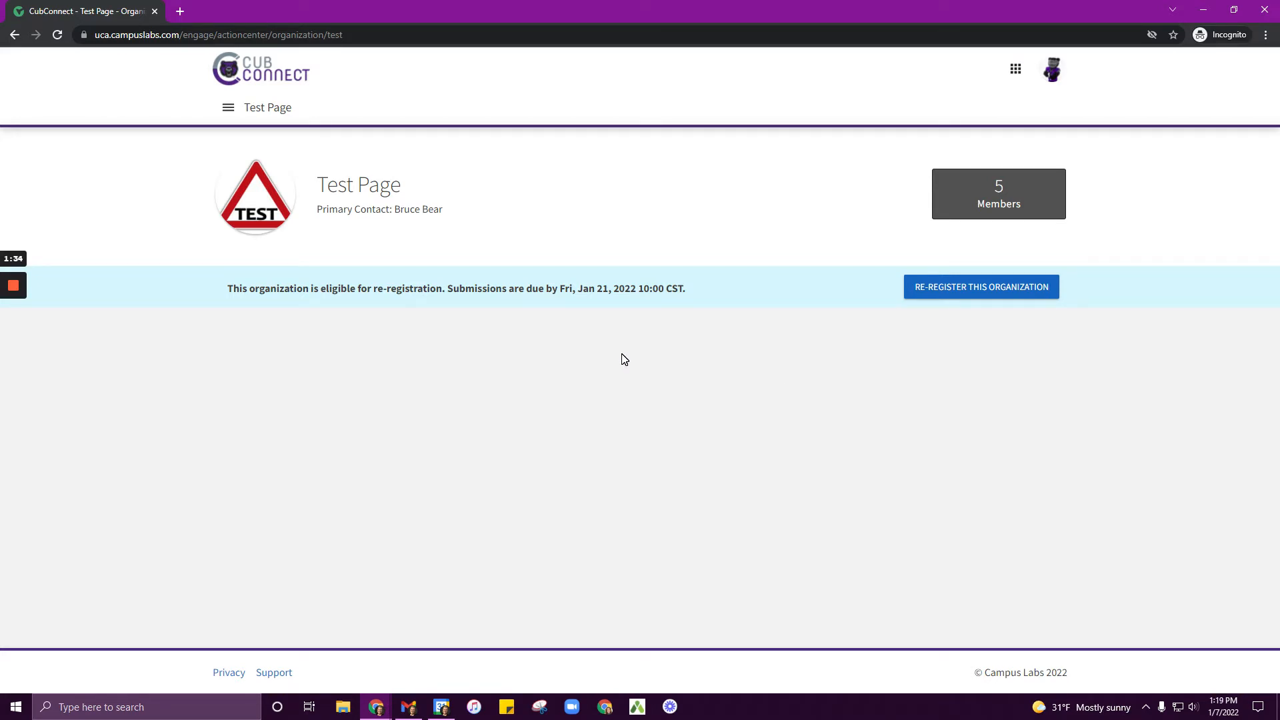
pyautogui.click(1011, 294)
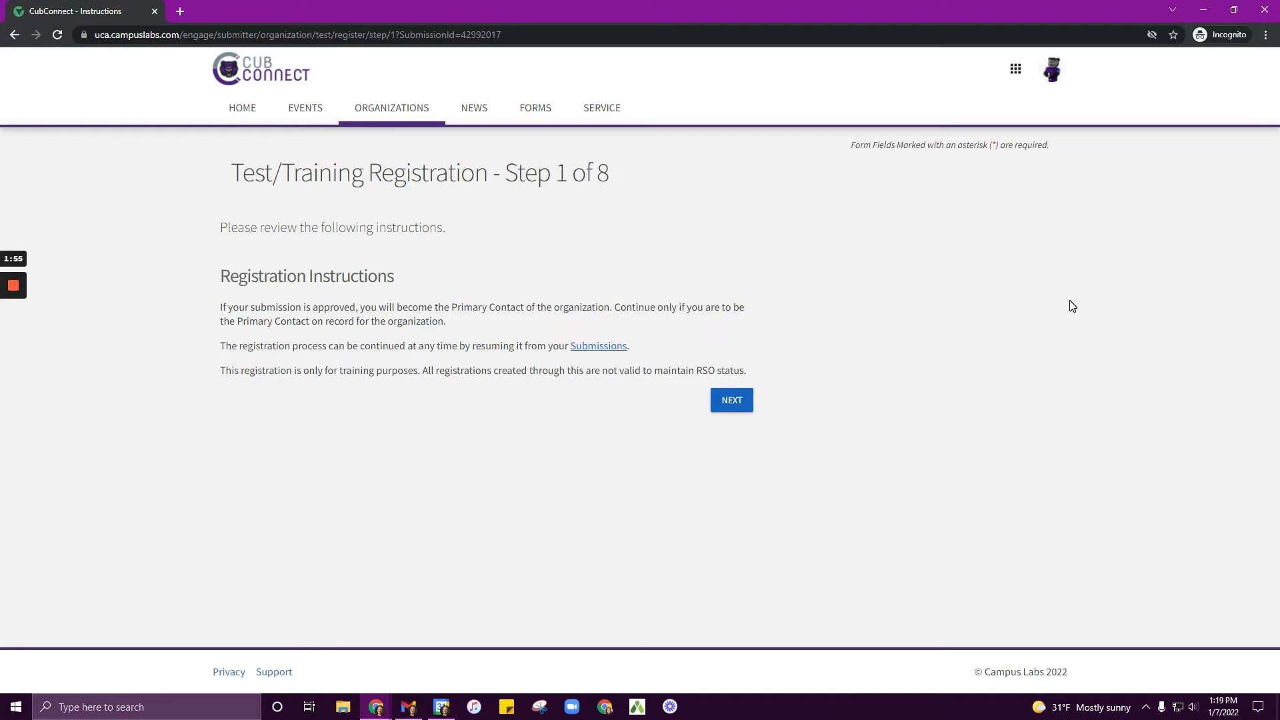
pyautogui.click(732, 402)
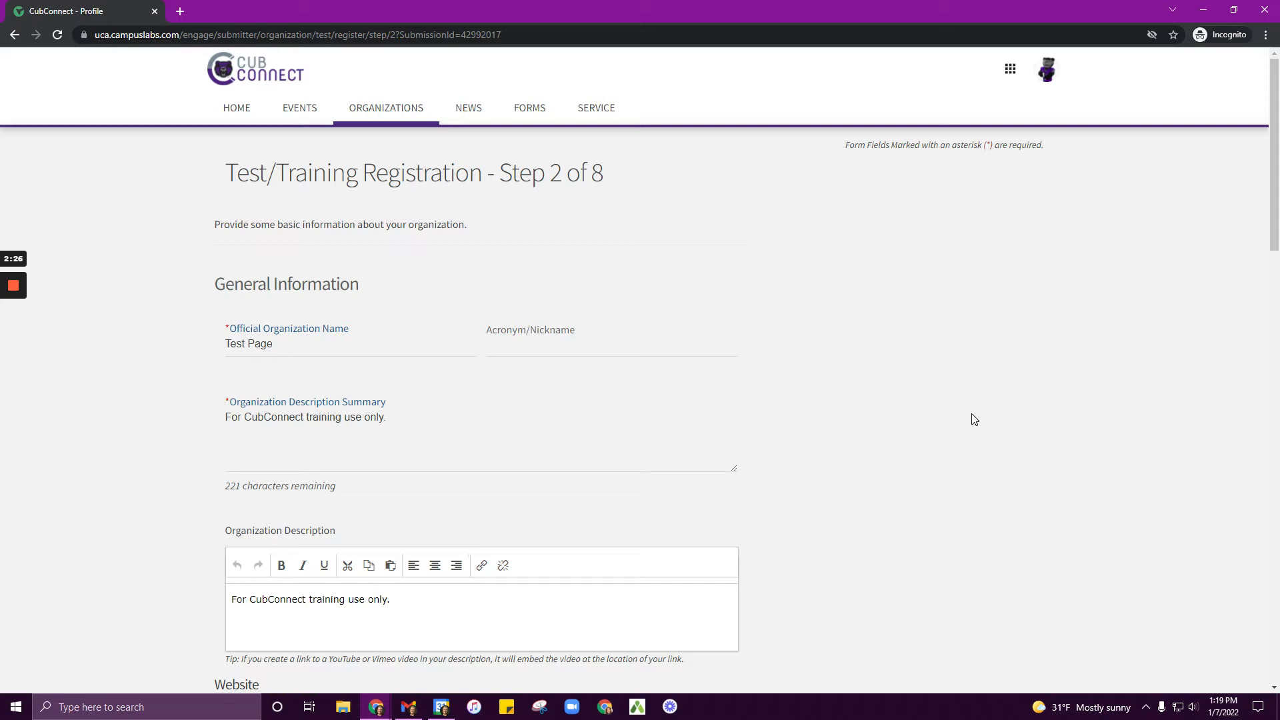
# Step: Review the organization profile fields and continue to the categories step
pyautogui.scroll(-3, 942, 421)
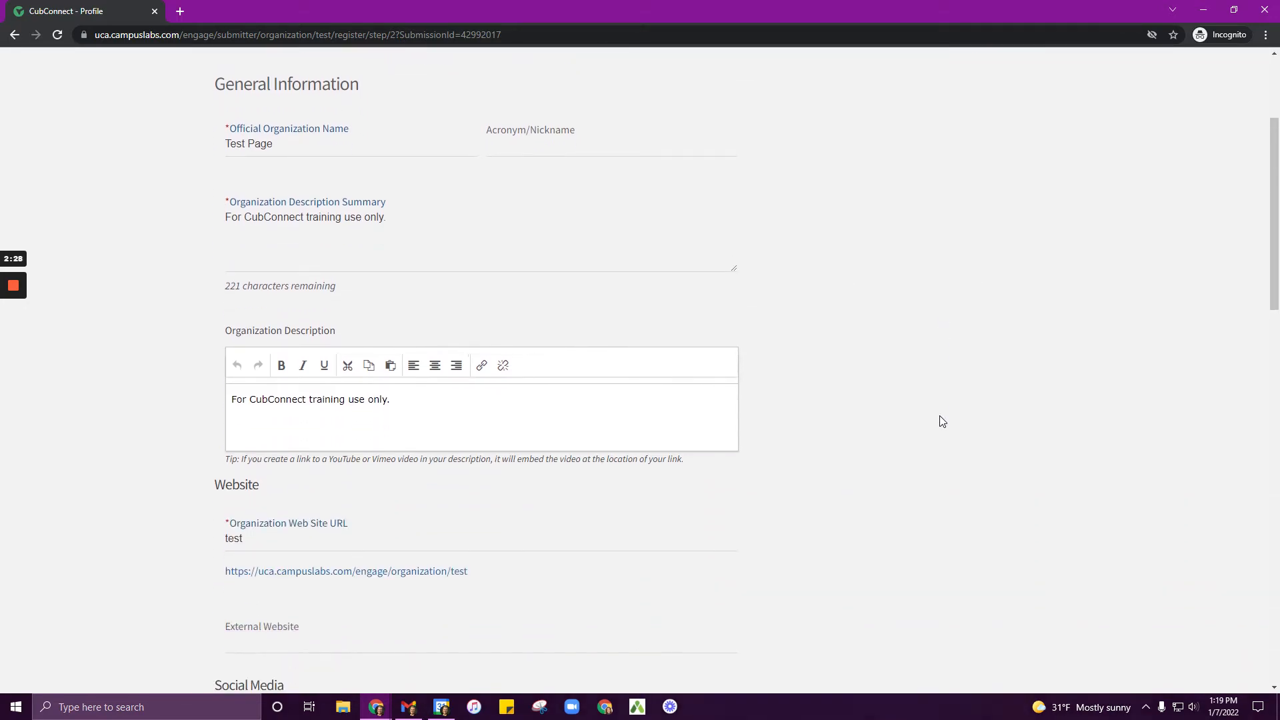
pyautogui.scroll(-1, 942, 421)
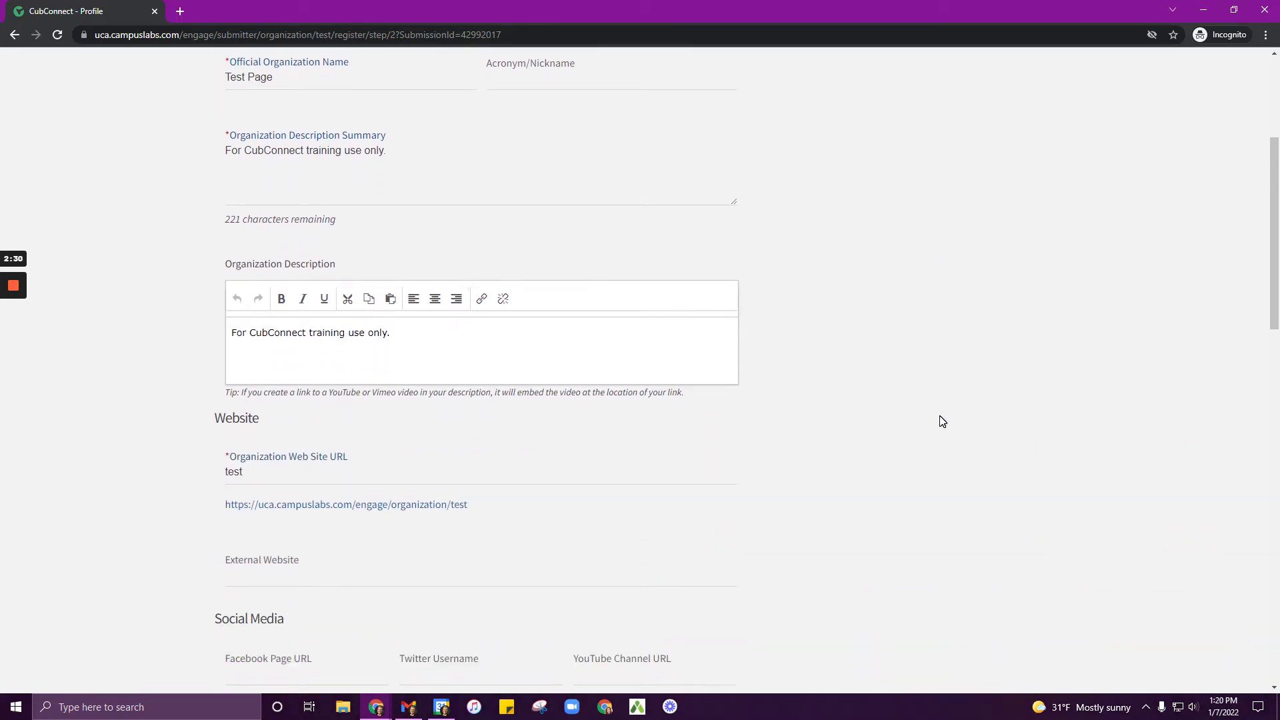
pyautogui.scroll(-6, 942, 422)
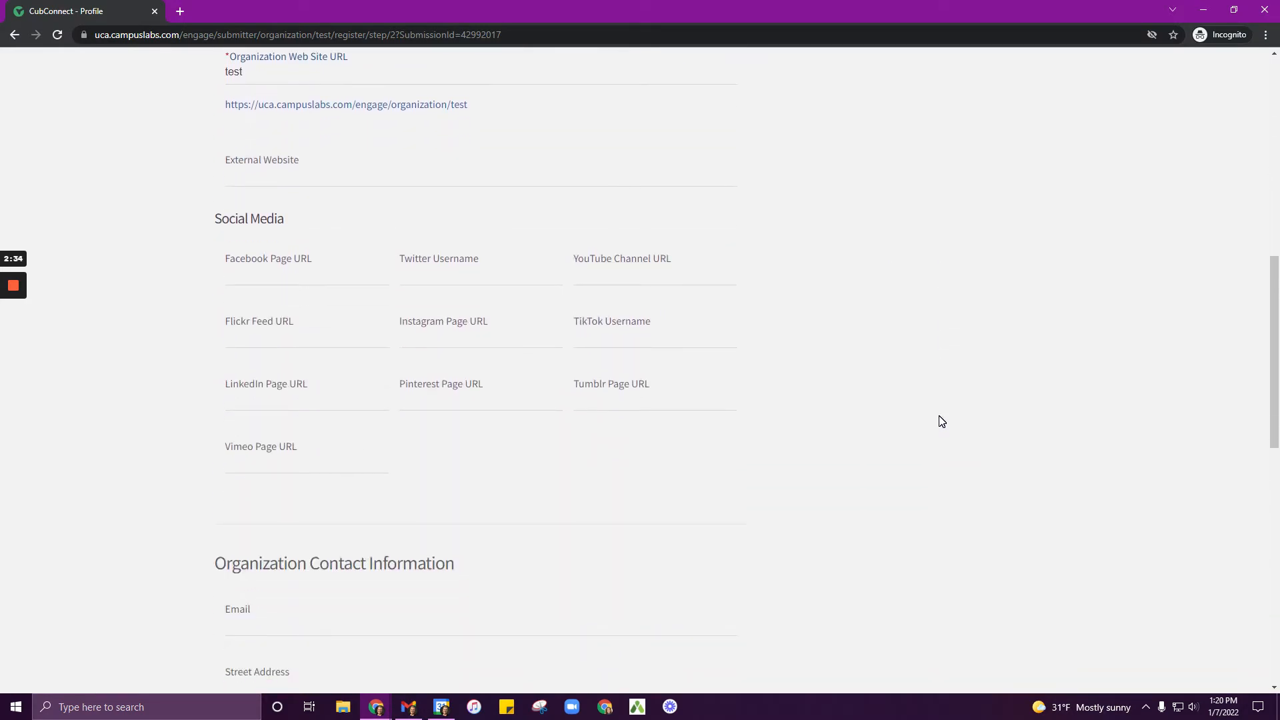
pyautogui.scroll(-3, 942, 422)
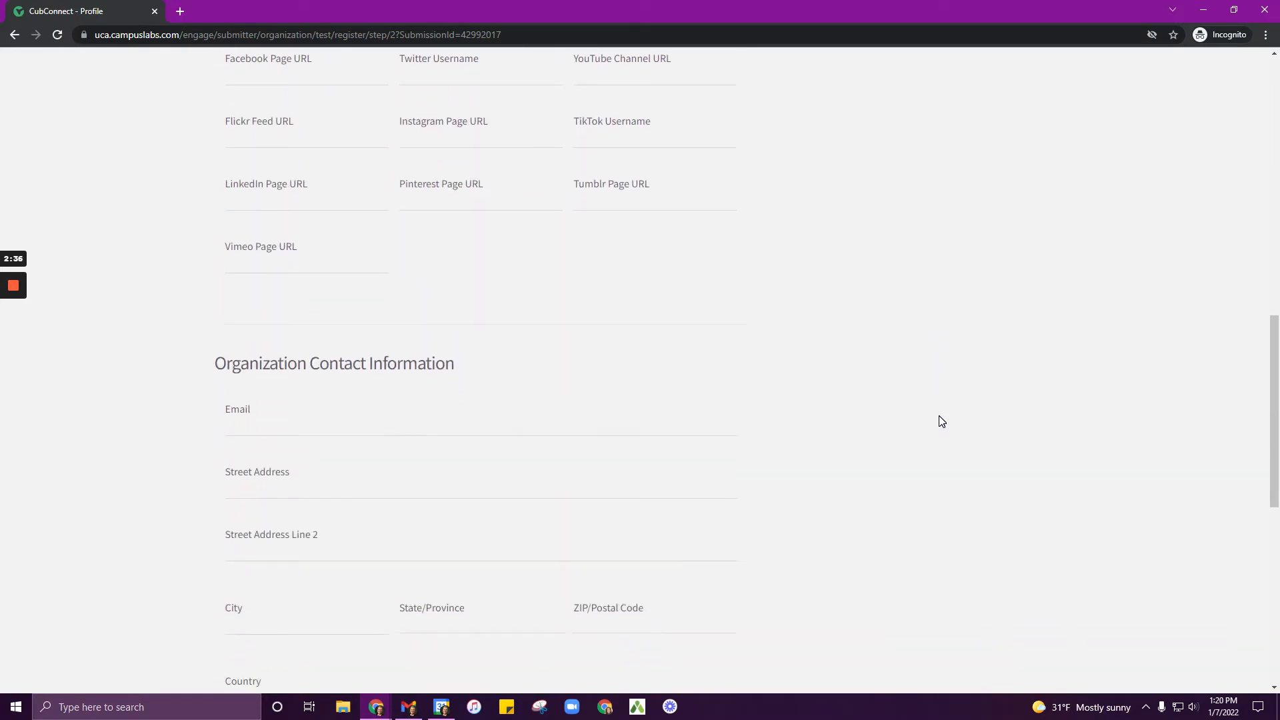
pyautogui.scroll(-7, 942, 421)
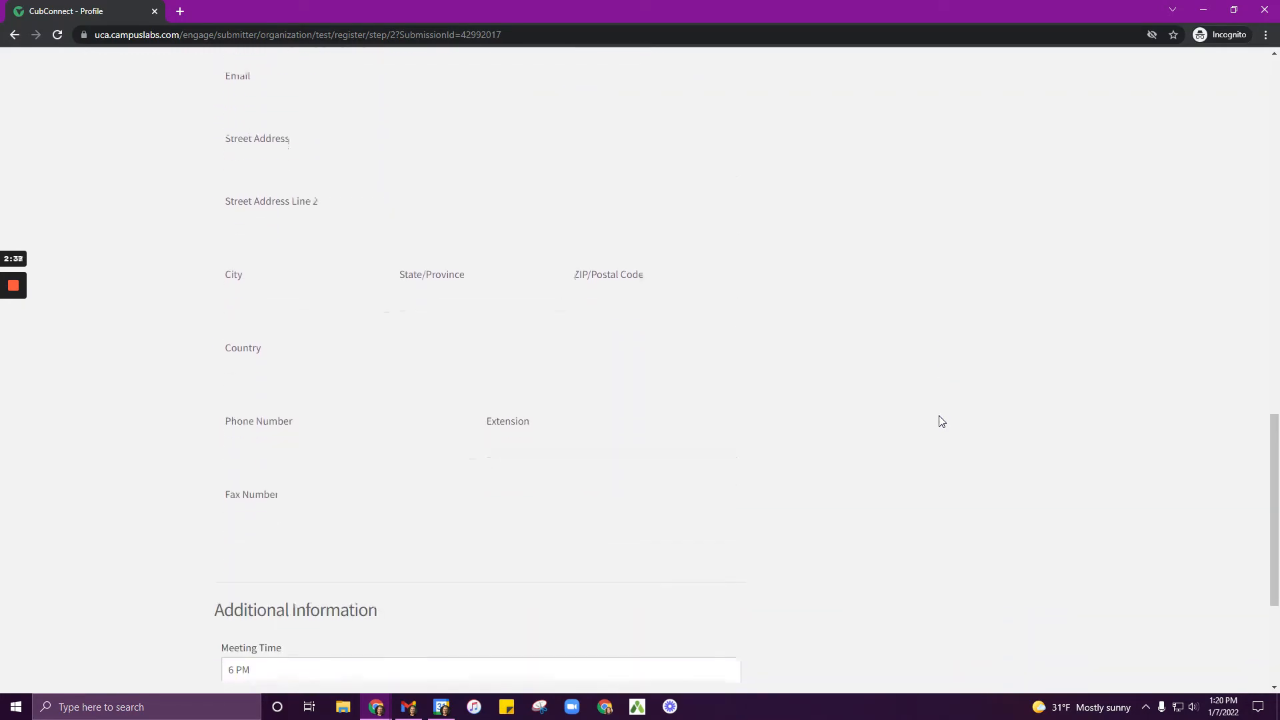
pyautogui.scroll(-2, 942, 422)
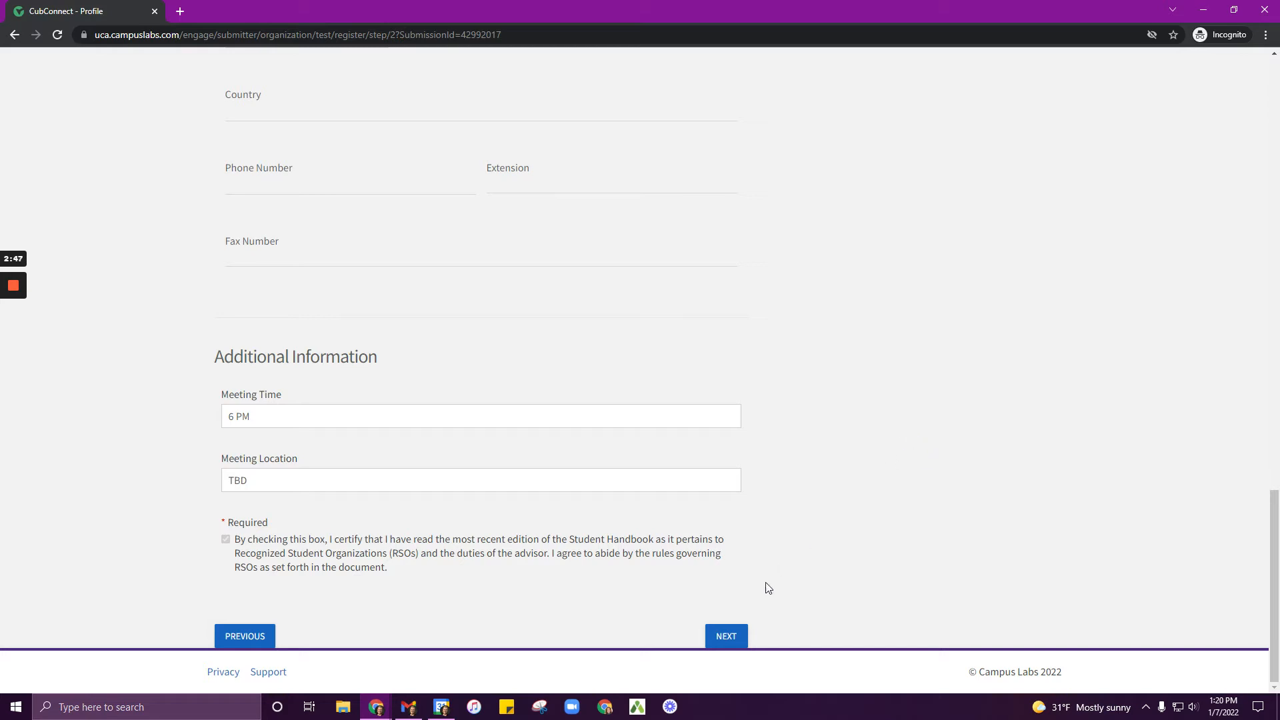
pyautogui.click(726, 637)
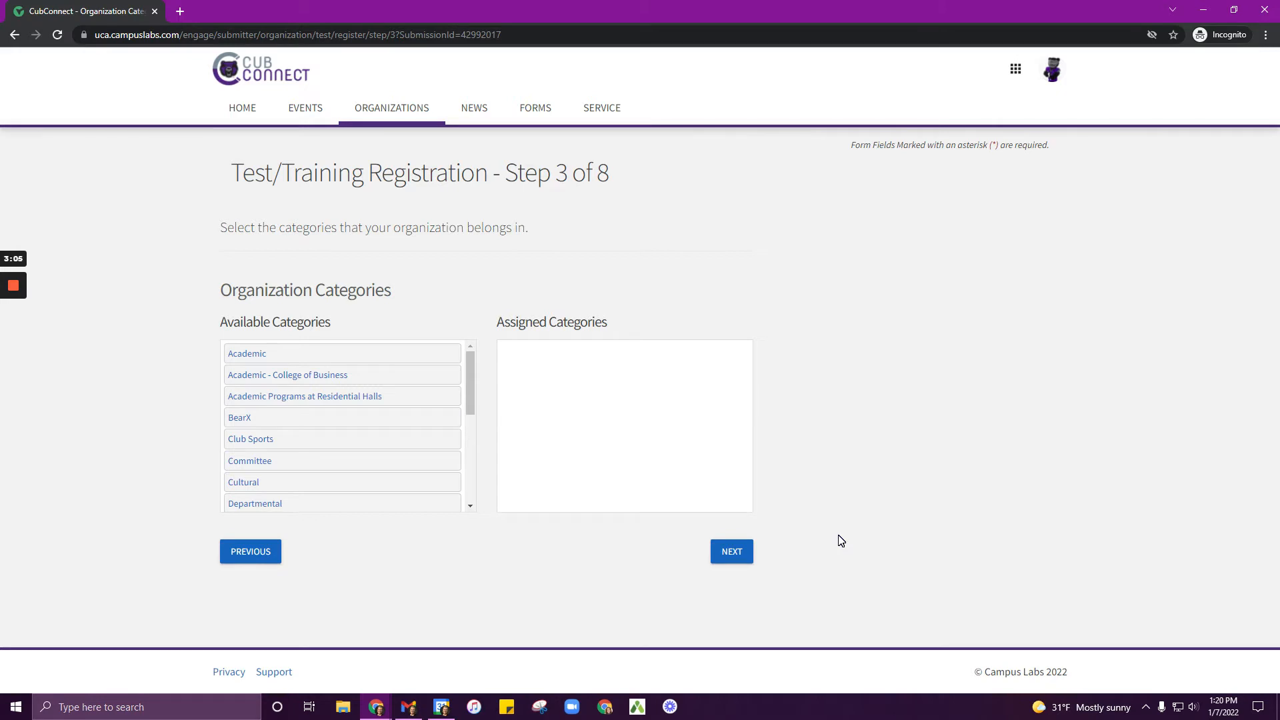
# Step: Assign the Academic and Honorary categories to the organization and continue
pyautogui.click(331, 359)
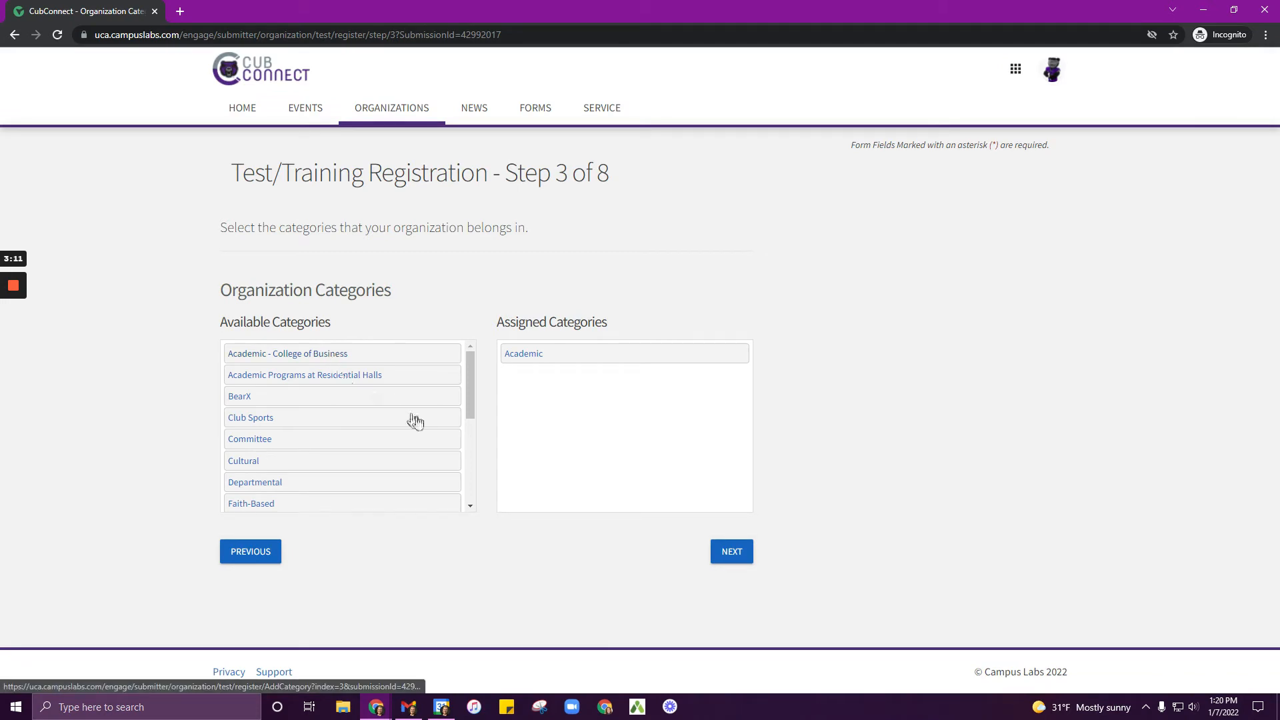
pyautogui.moveTo(471, 402); pyautogui.dragTo(474, 443)
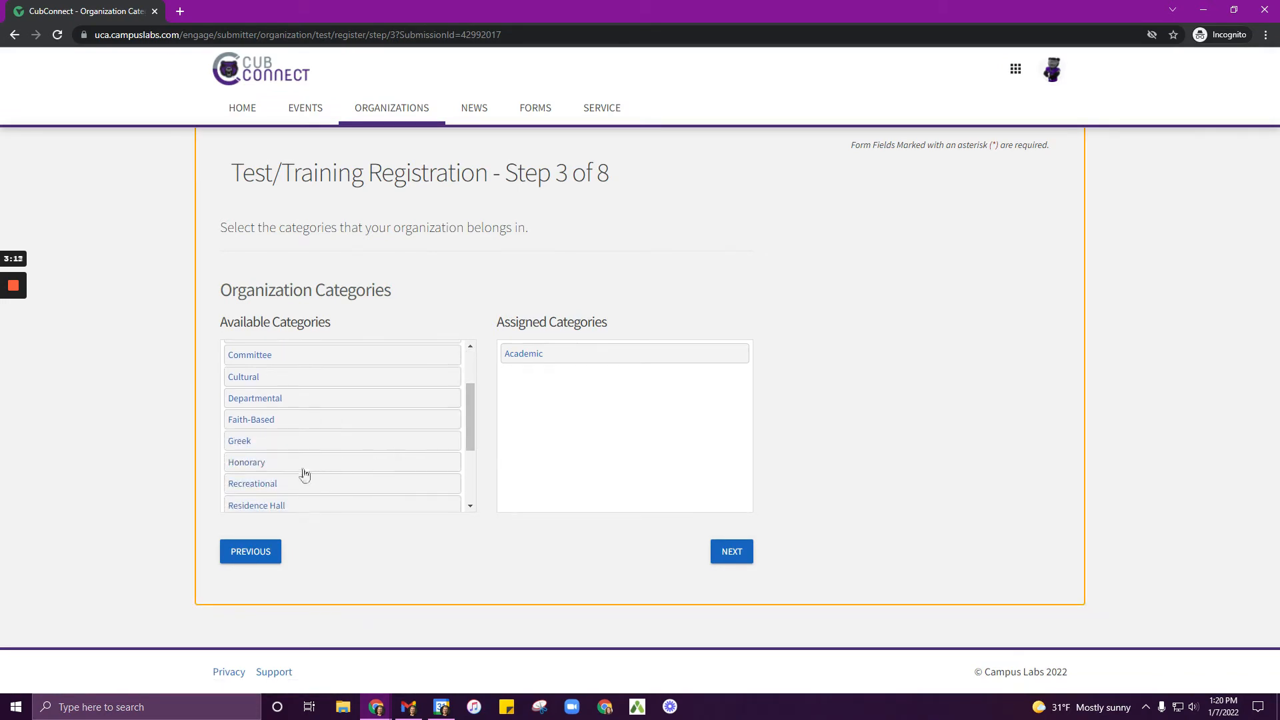
pyautogui.click(298, 470)
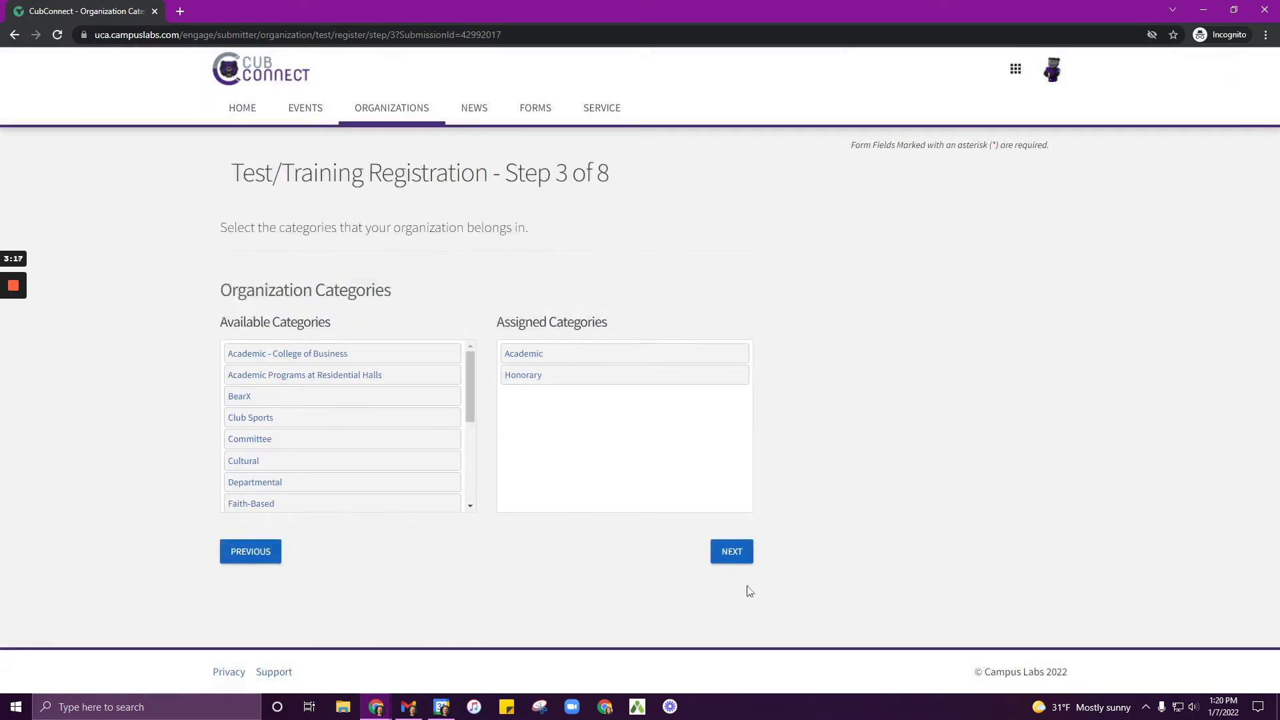
pyautogui.click(742, 557)
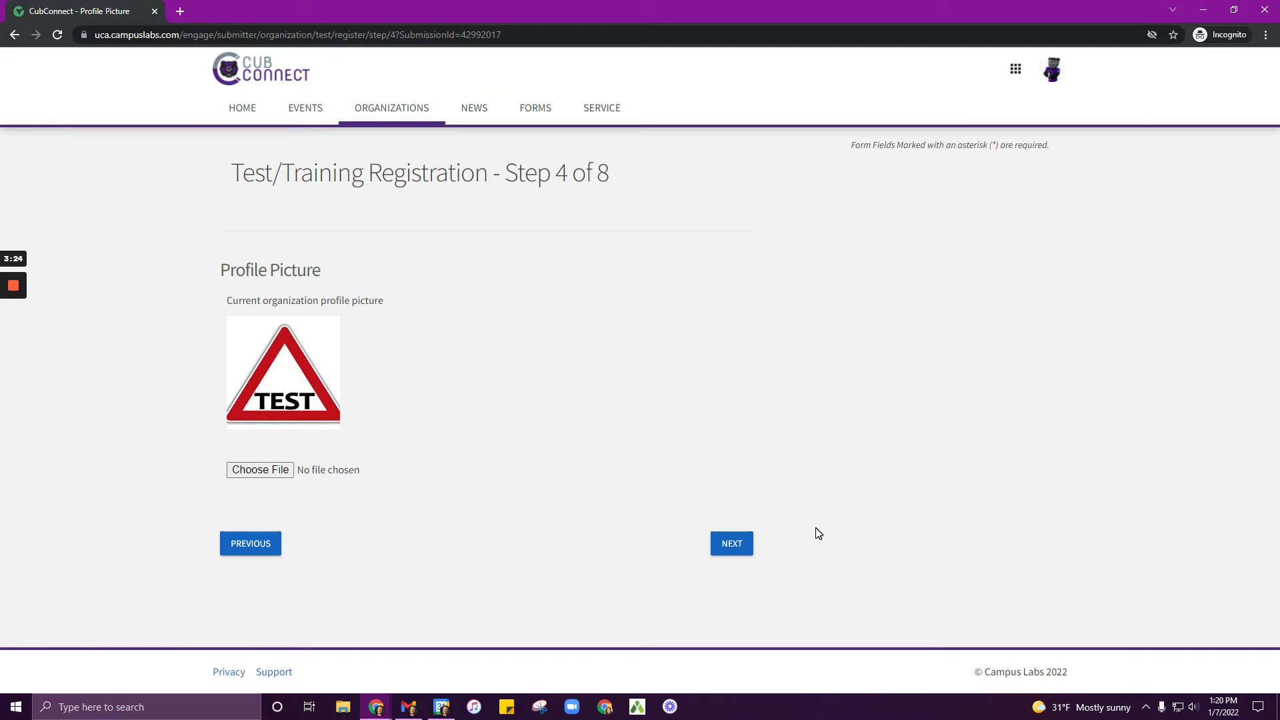
# Step: Keep the current profile picture and add the pre-filled member to the roster as Treasurer
pyautogui.click(733, 544)
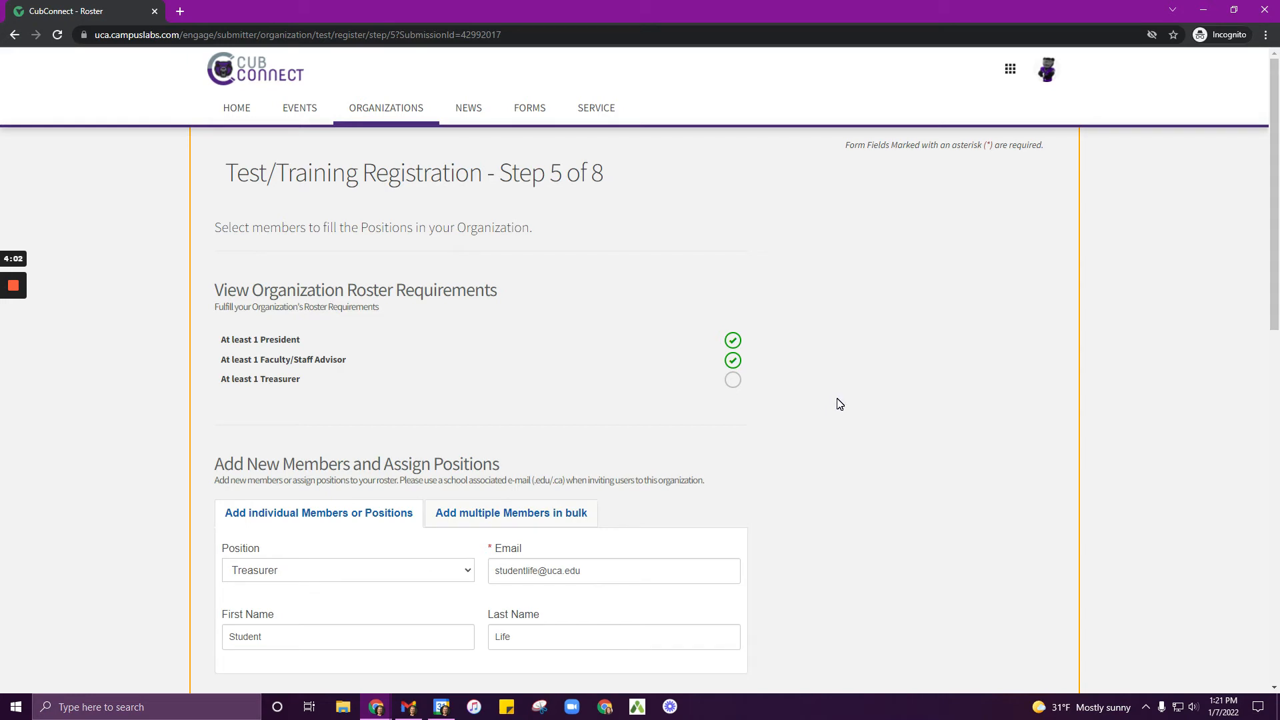
pyautogui.scroll(-2, 840, 405)
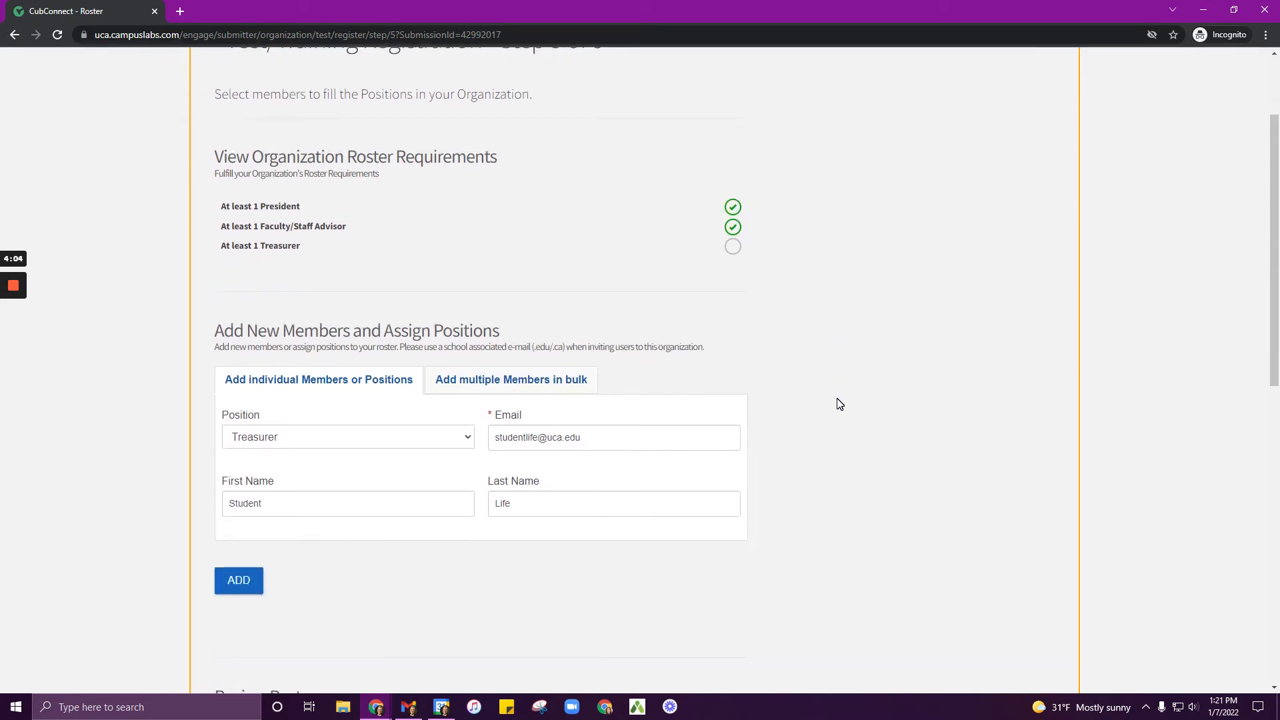
pyautogui.scroll(-1, 839, 404)
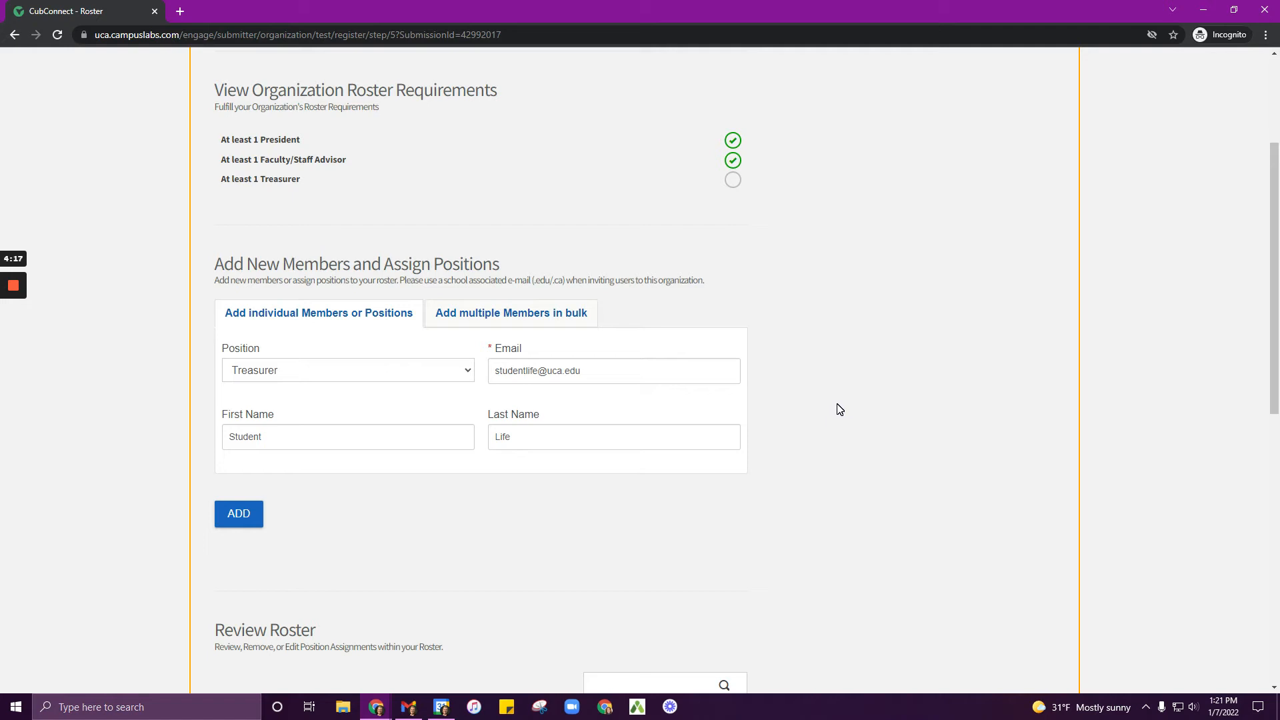
pyautogui.click(251, 528)
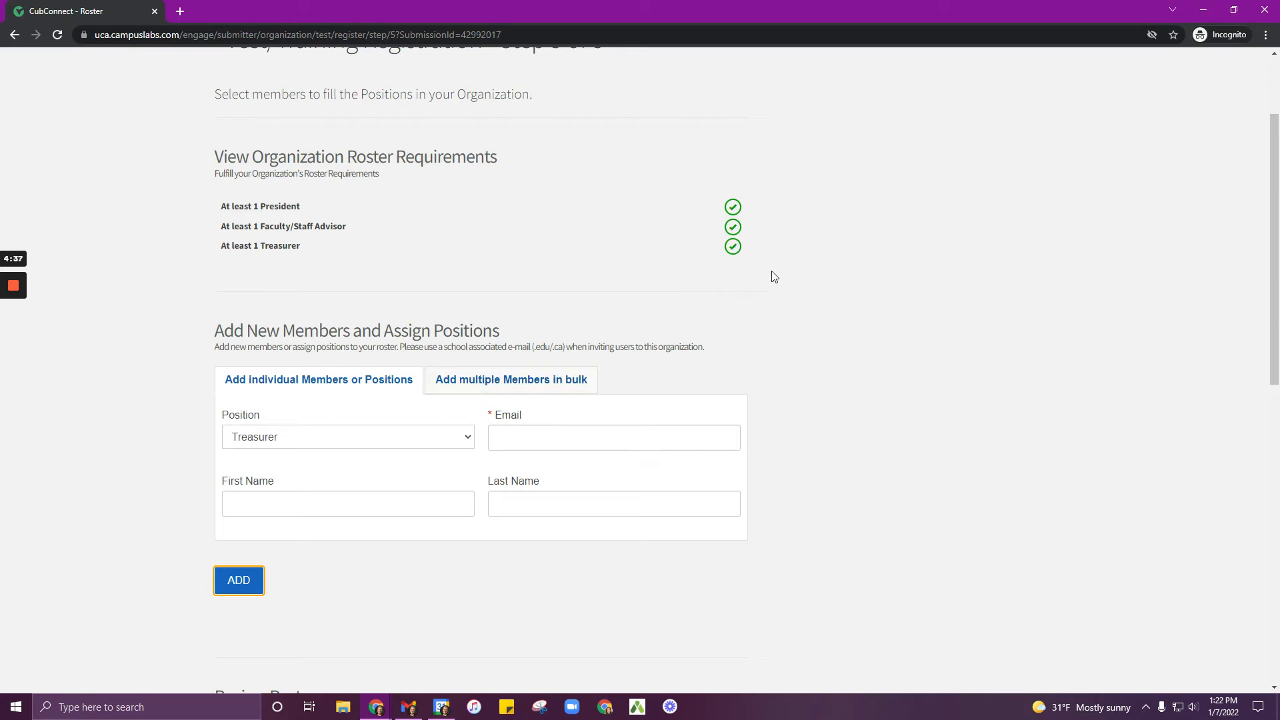
# Step: Remove the President position from the Faculty/Staff Advisor's position assignments
pyautogui.scroll(-5, 827, 395)
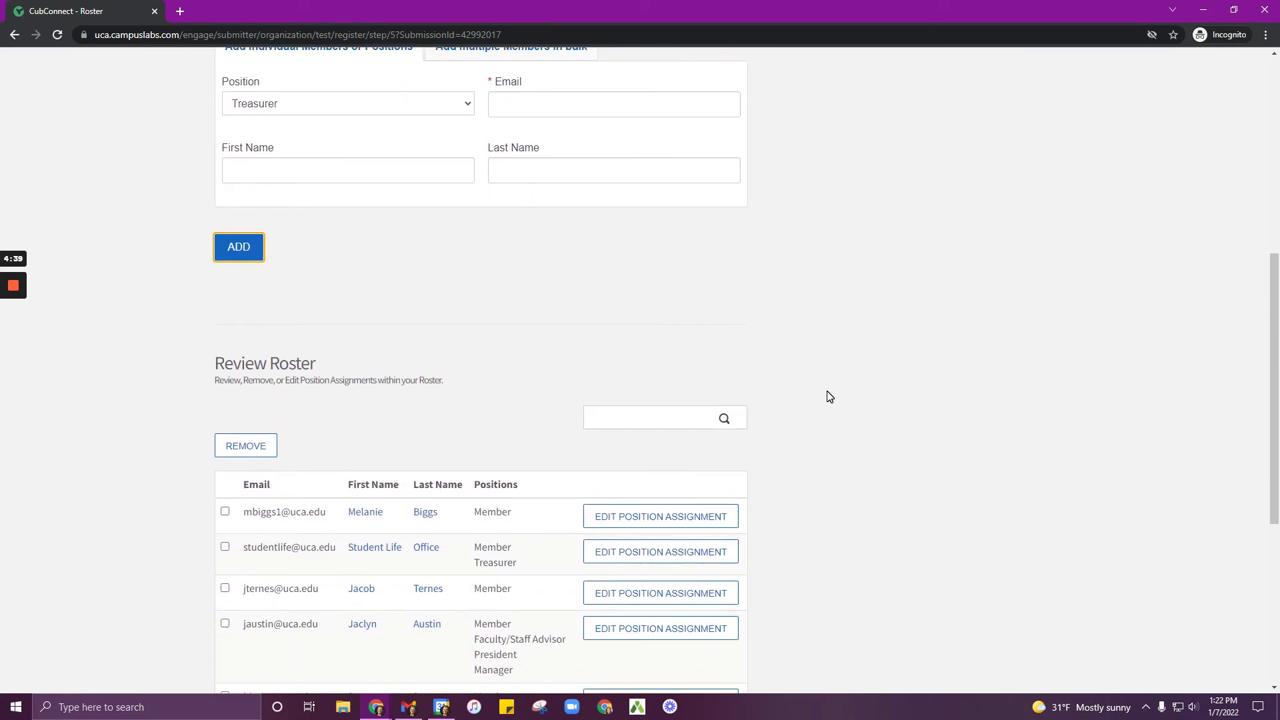
pyautogui.scroll(-3, 830, 396)
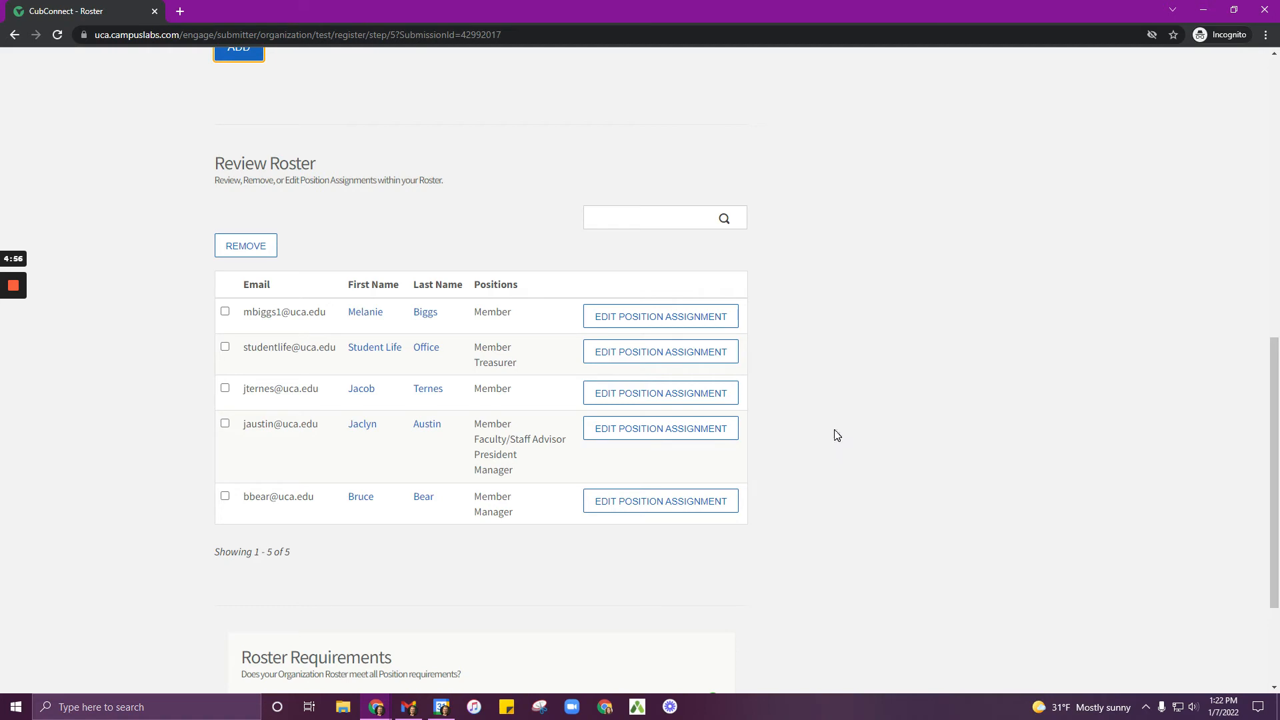
pyautogui.click(660, 430)
pyautogui.click(501, 381)
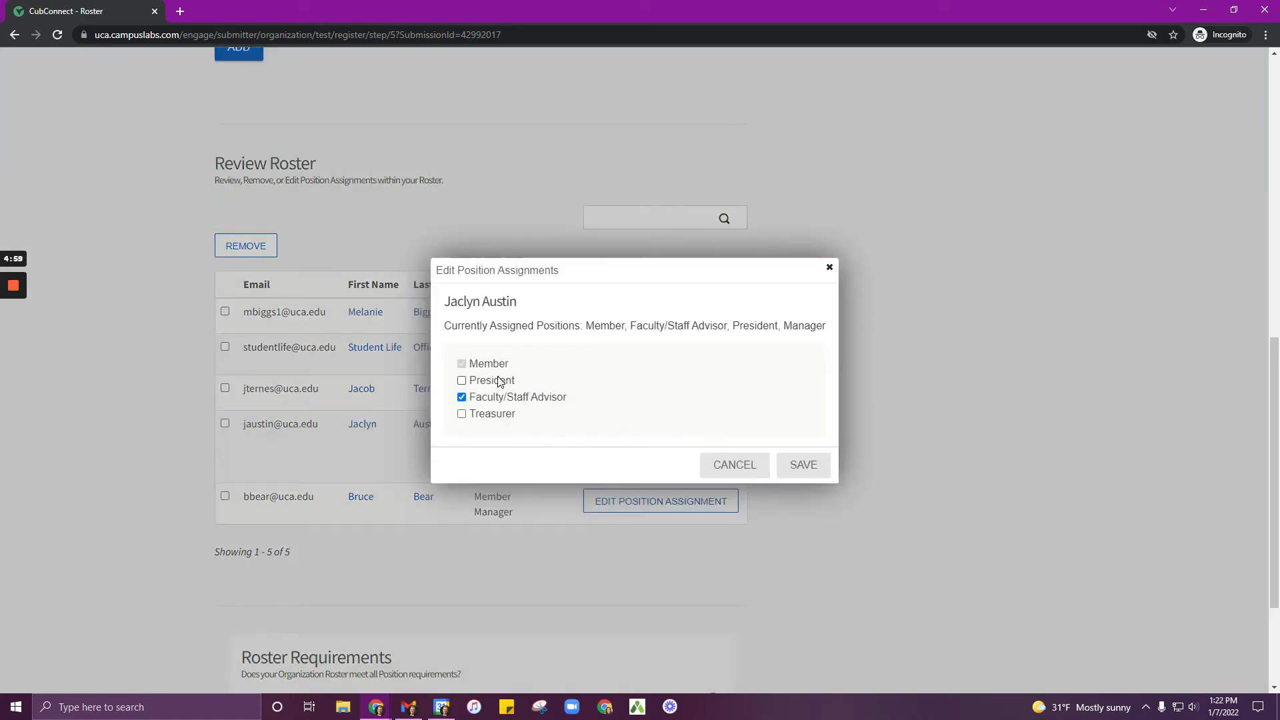
pyautogui.click(804, 466)
# Step: Assign the President position to the third roster member and continue to the constitution upload
pyautogui.click(683, 393)
pyautogui.click(573, 380)
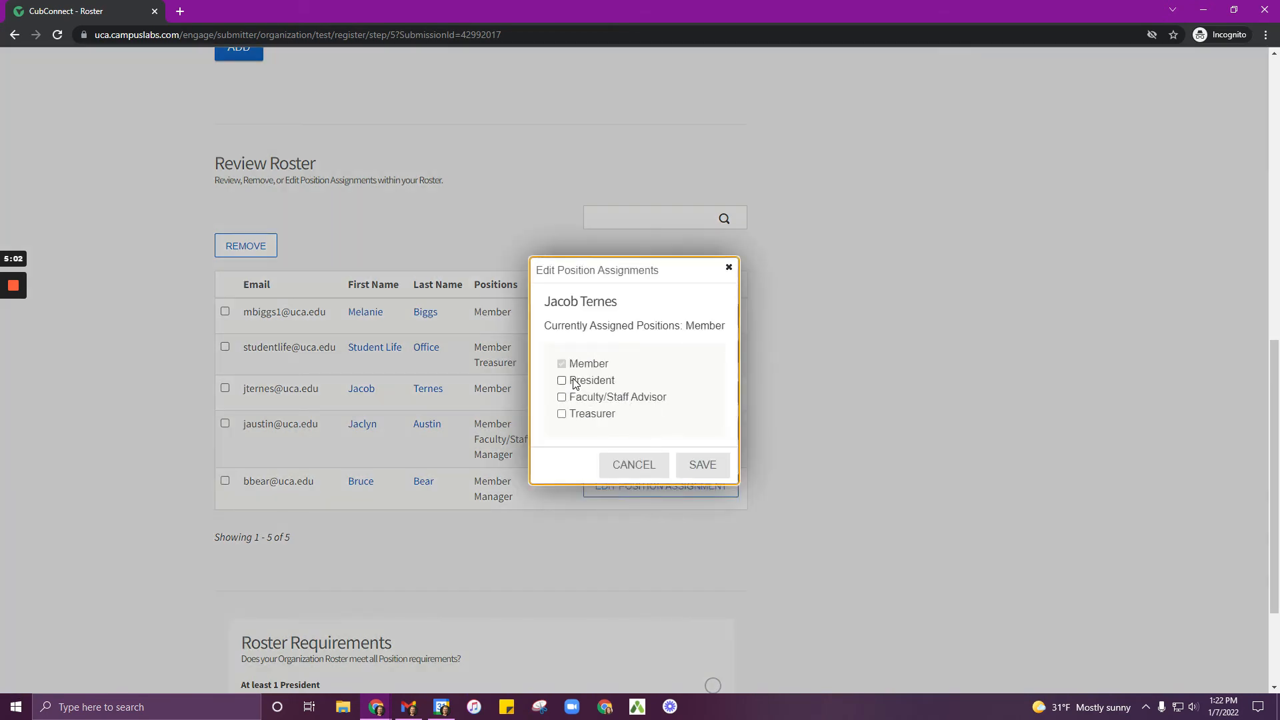
pyautogui.click(694, 466)
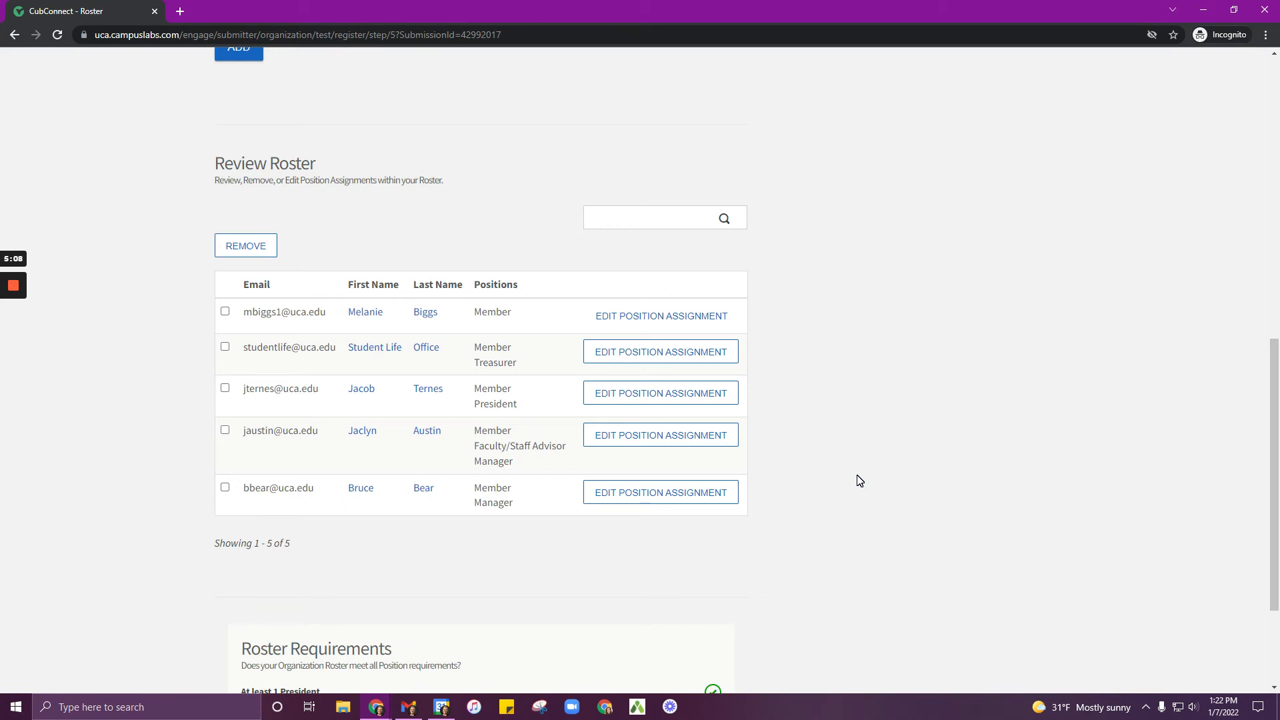
pyautogui.scroll(-3, 854, 478)
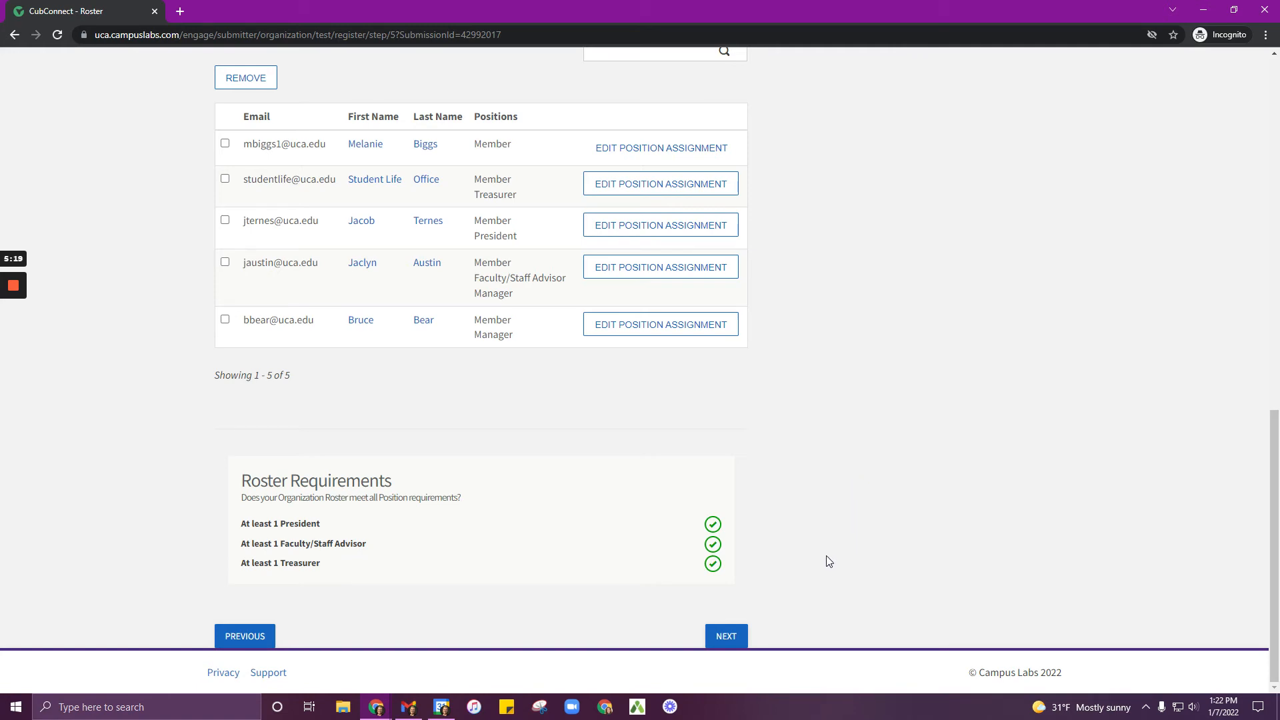
pyautogui.click(732, 636)
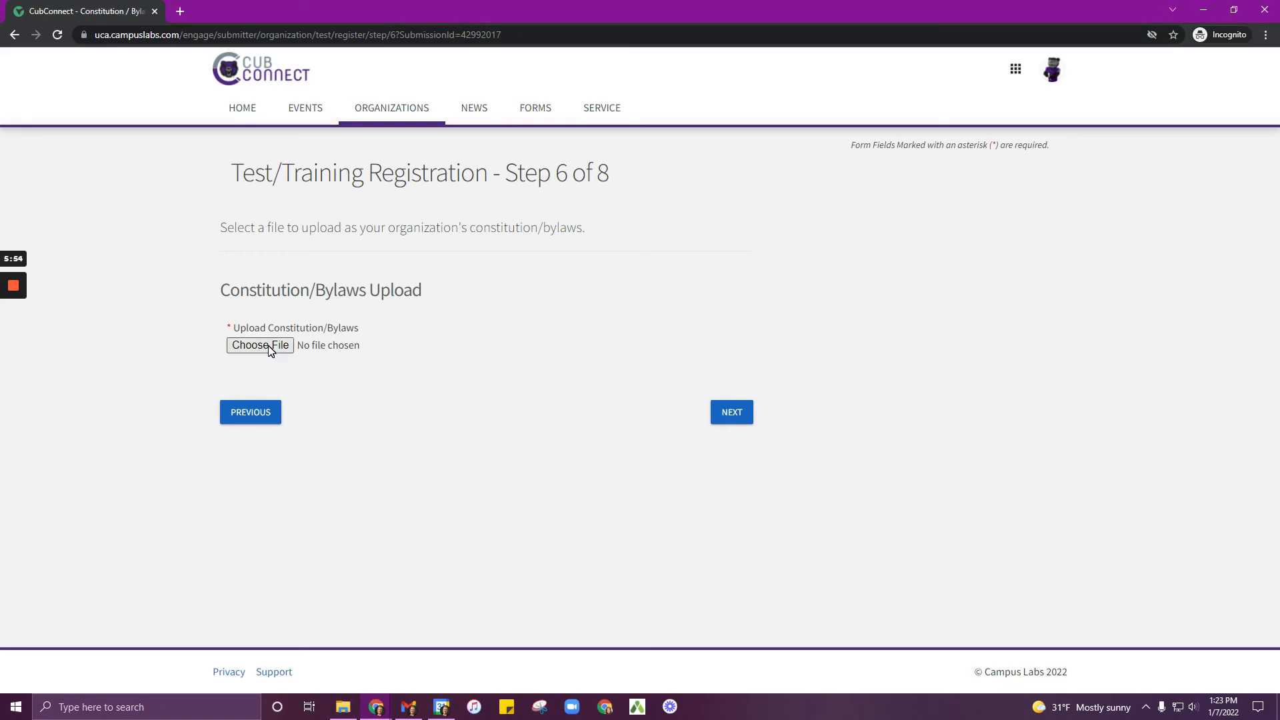
# Step: Upload Test Page Constitution as the constitution/bylaws file and continue
pyautogui.click(270, 346)
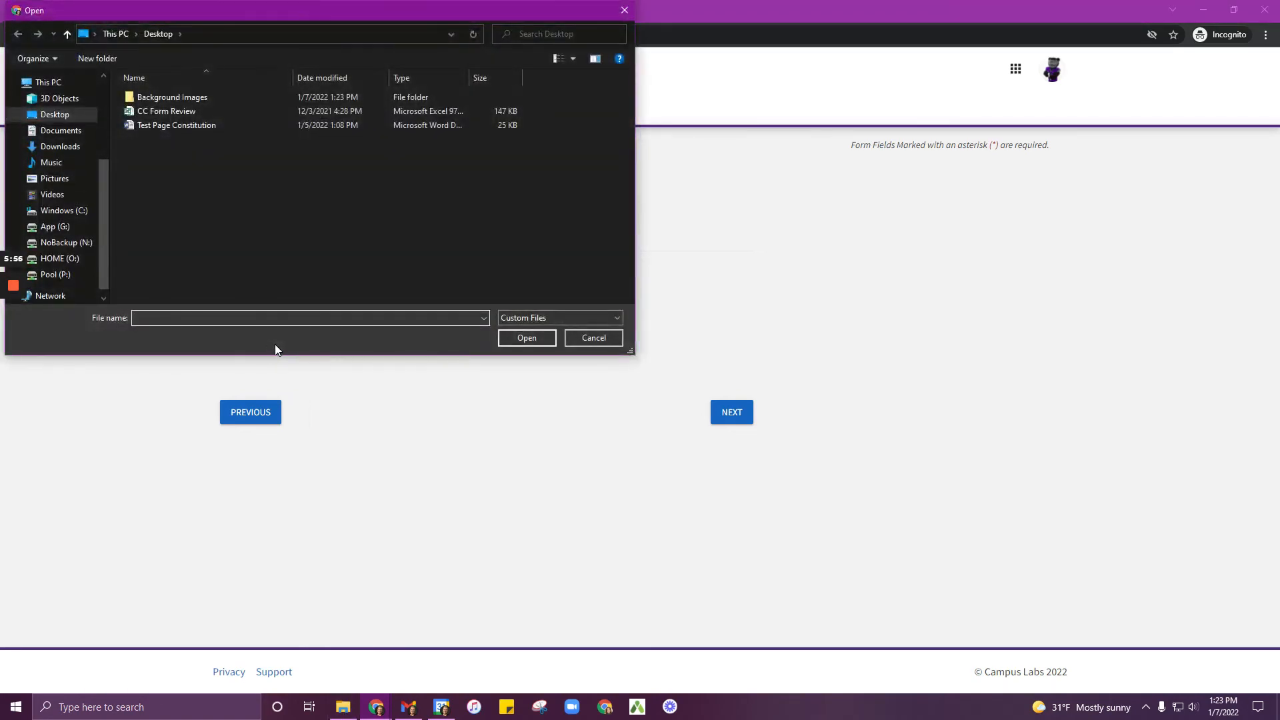
pyautogui.click(175, 126)
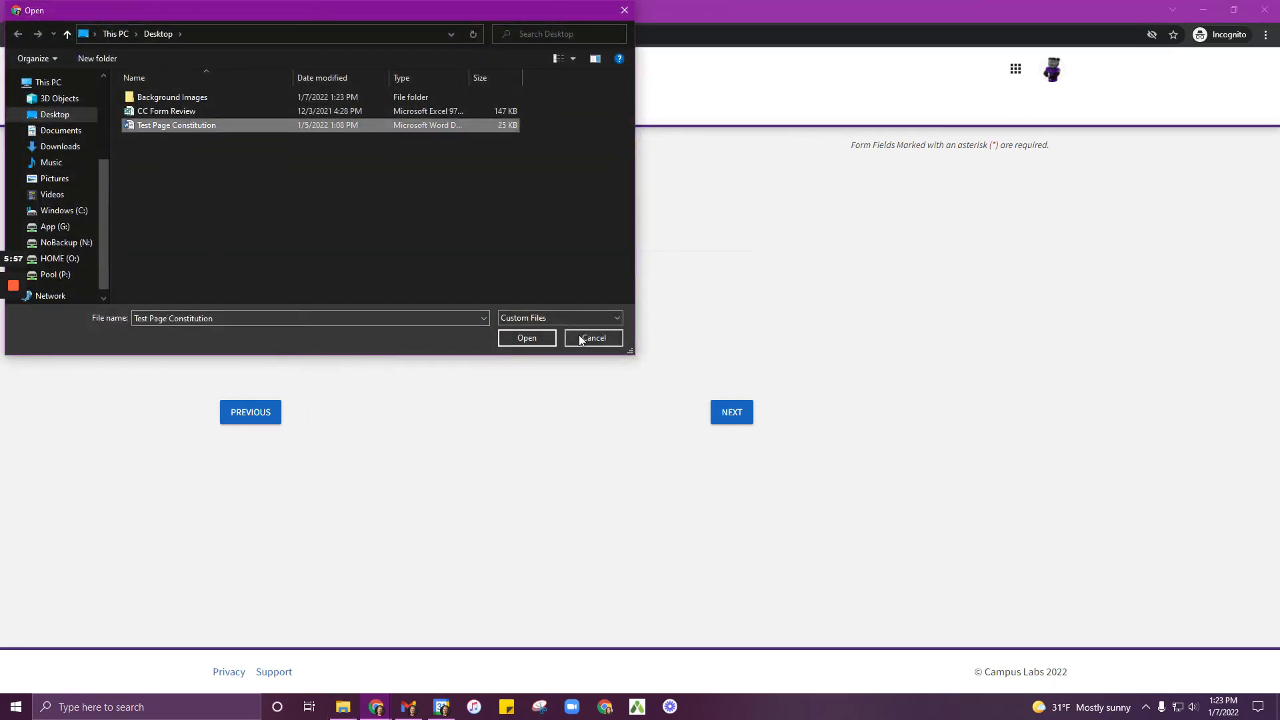
pyautogui.click(526, 338)
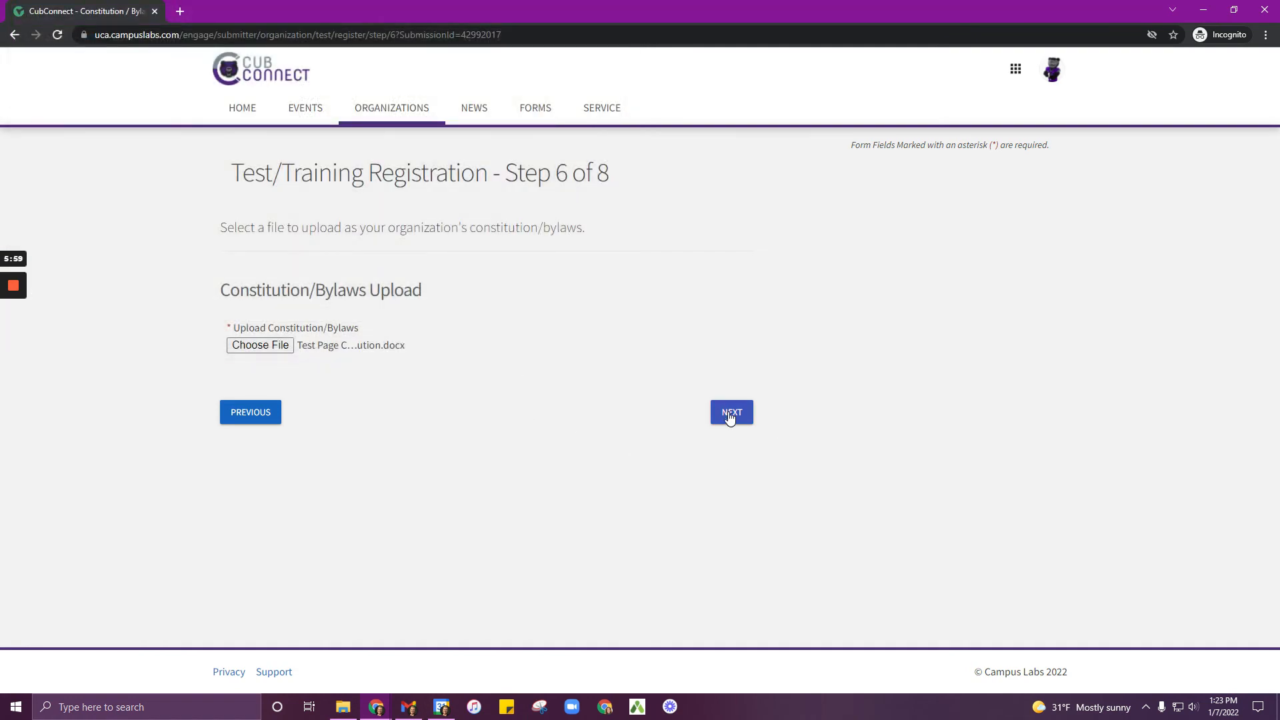
pyautogui.click(729, 413)
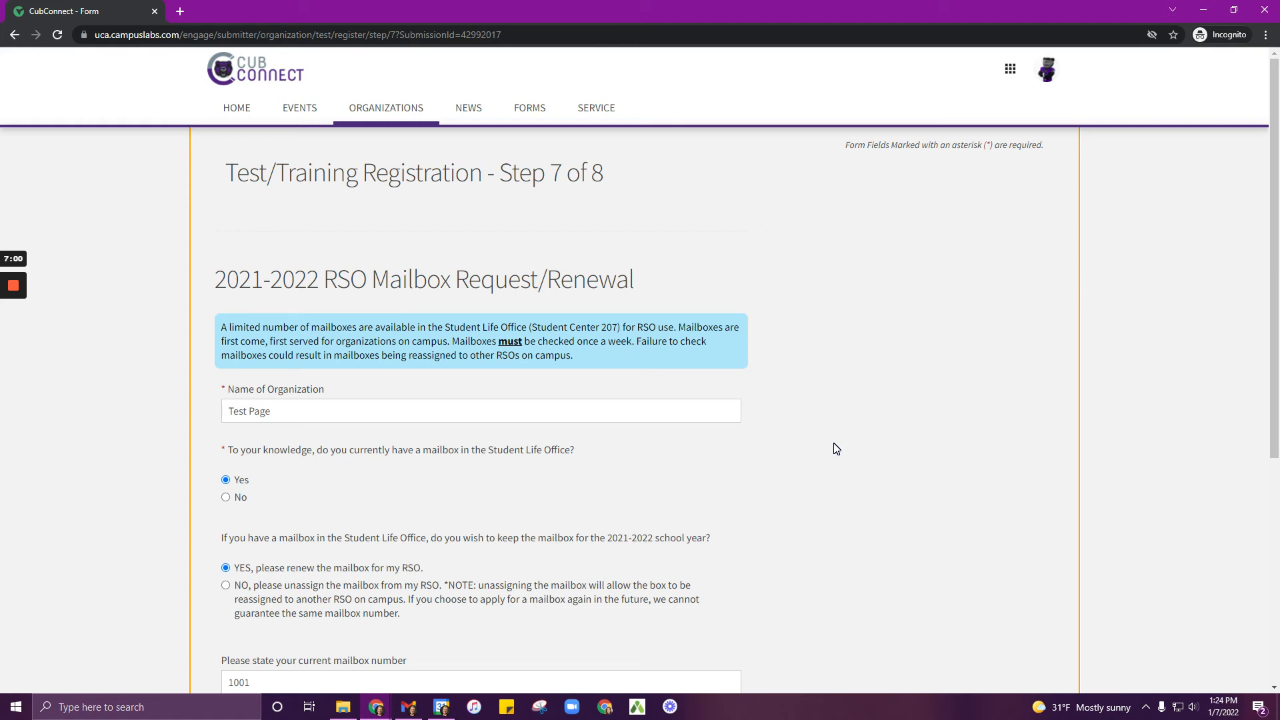
# Step: Continue through the mailbox renewal and advisor verification forms to the submission review page
pyautogui.scroll(-3, 836, 448)
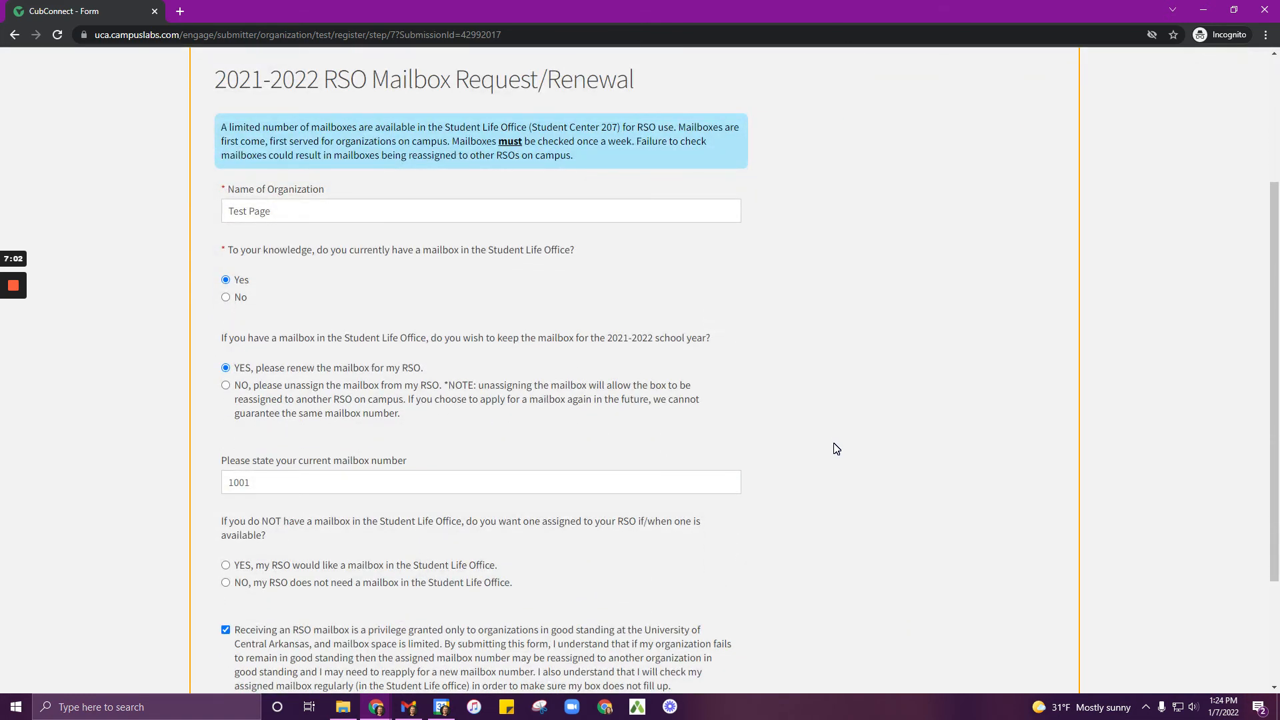
pyautogui.scroll(-3, 836, 448)
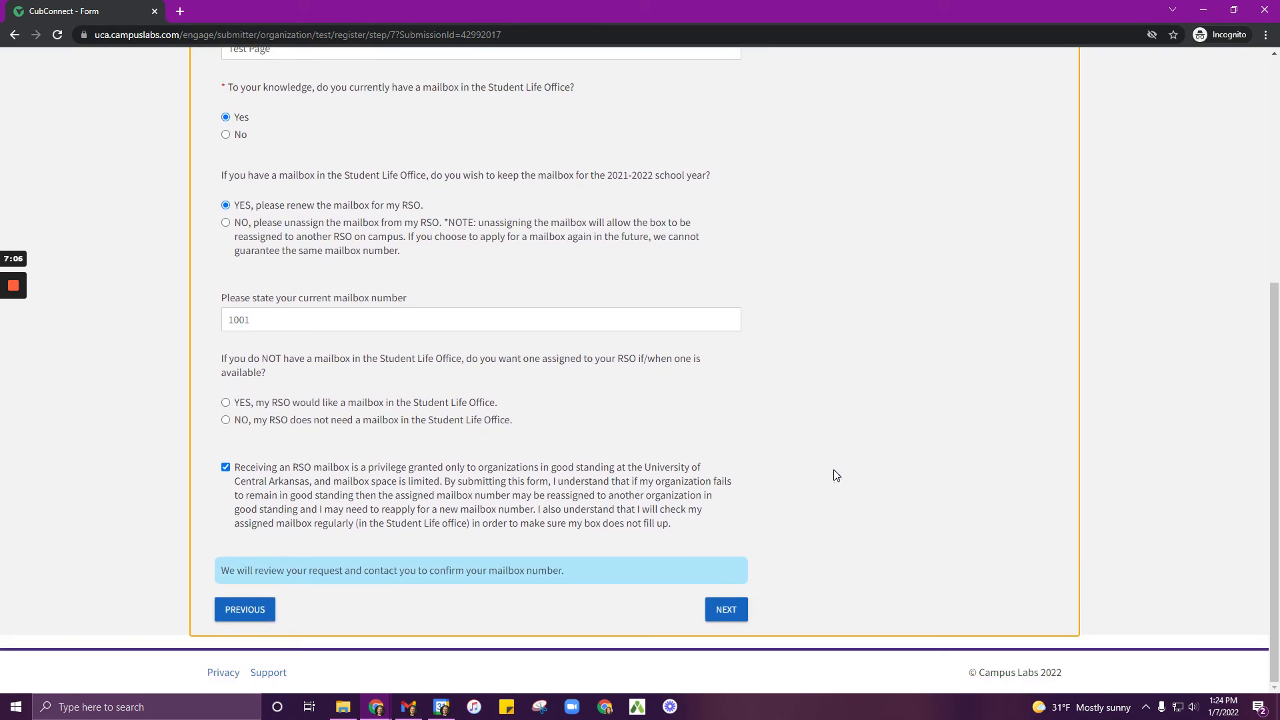
pyautogui.click(728, 608)
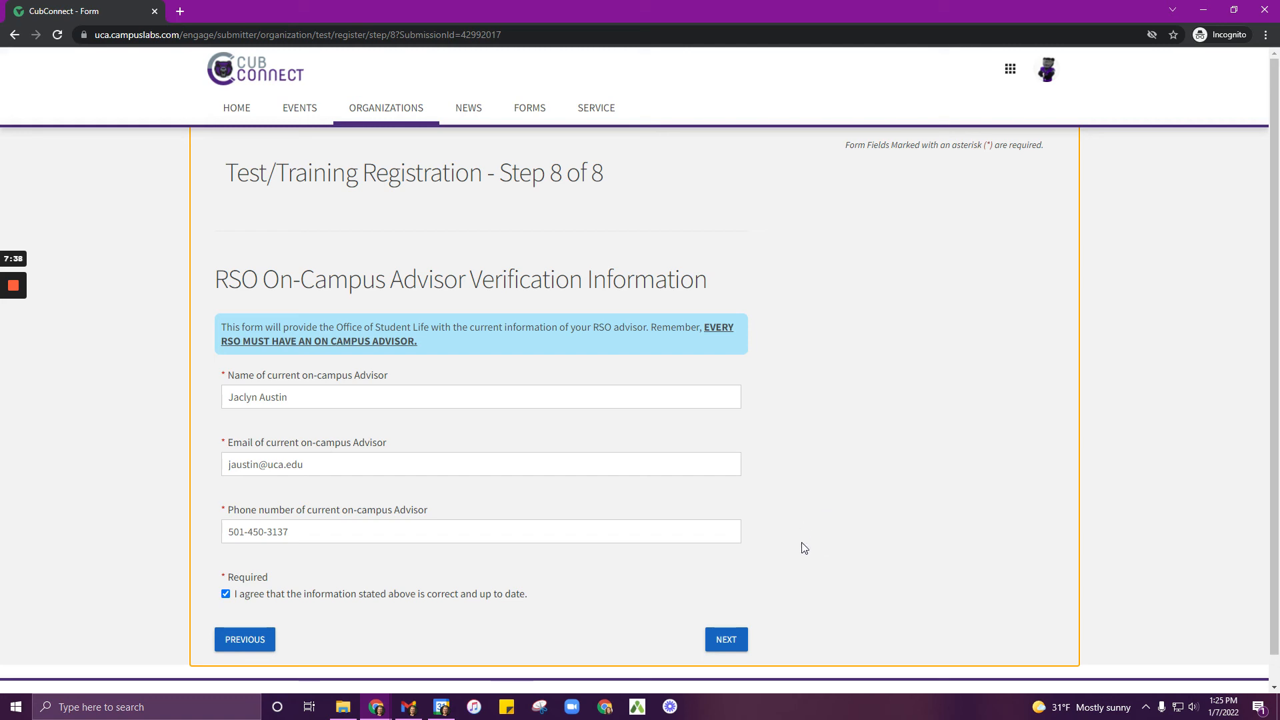
pyautogui.click(734, 641)
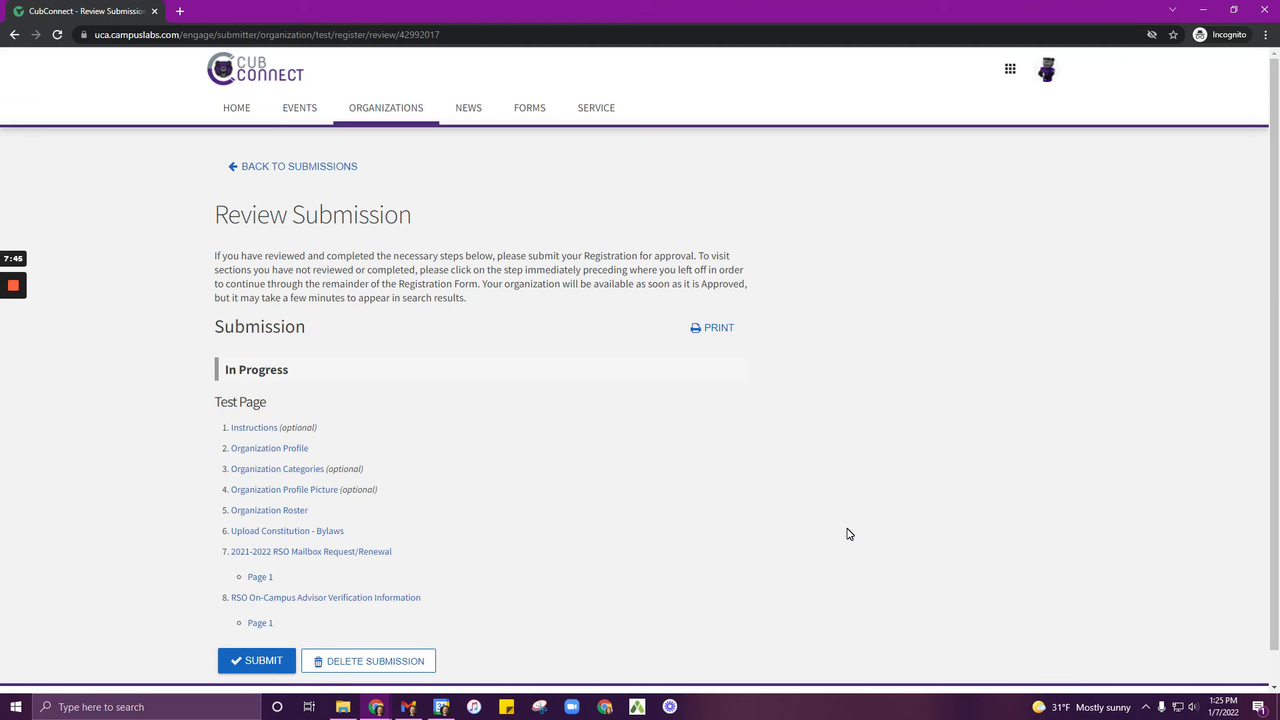
pyautogui.scroll(-1, 850, 534)
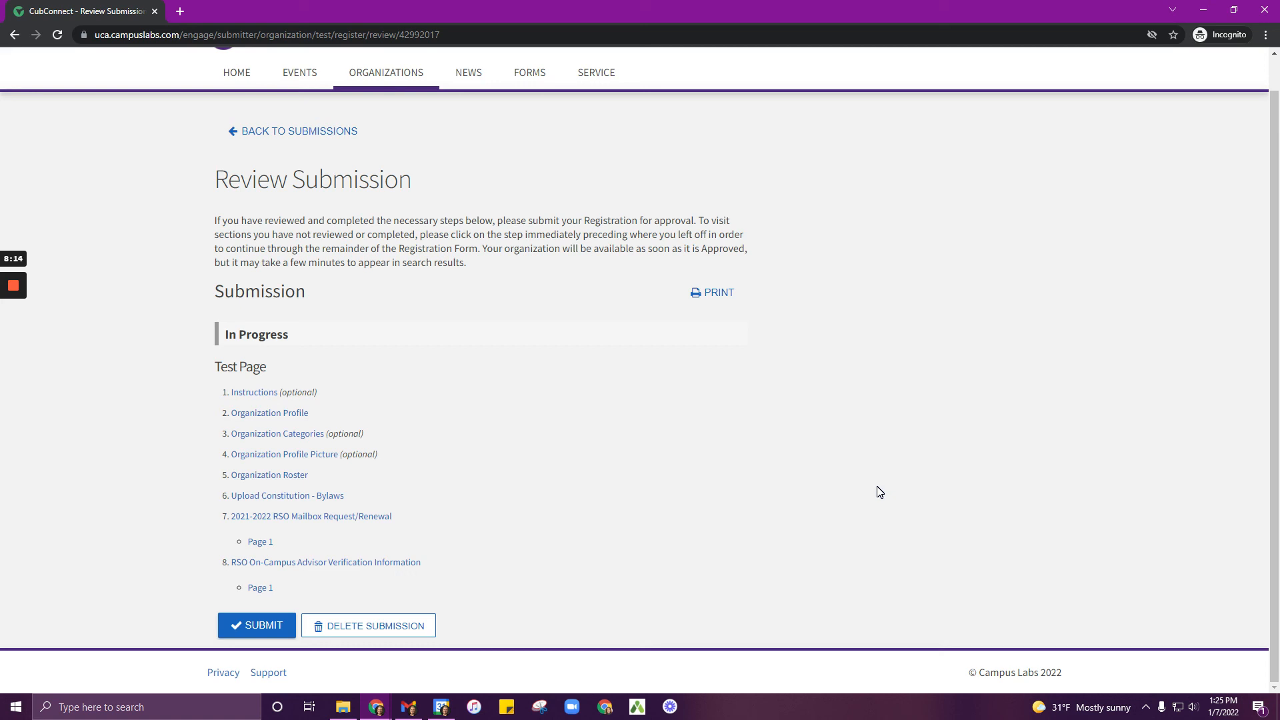
# Step: Open the account's submissions and view the organization registrations list
pyautogui.scroll(1, 877, 492)
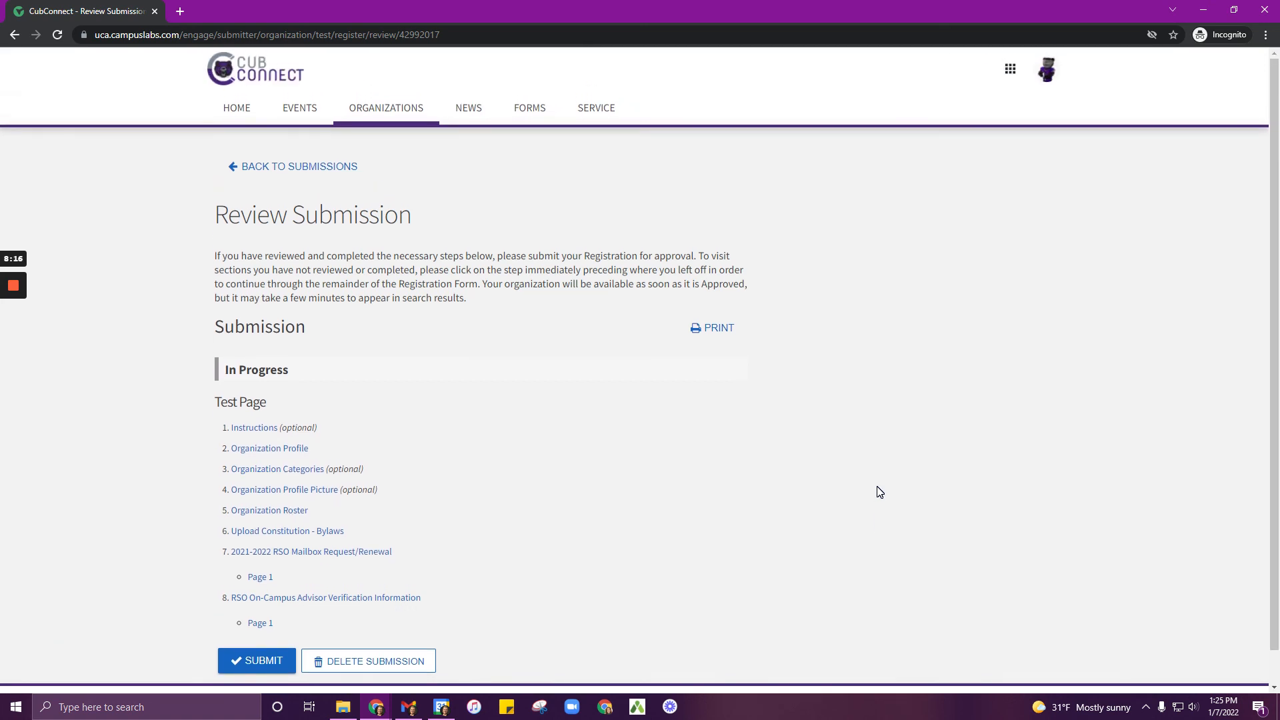
pyautogui.click(250, 73)
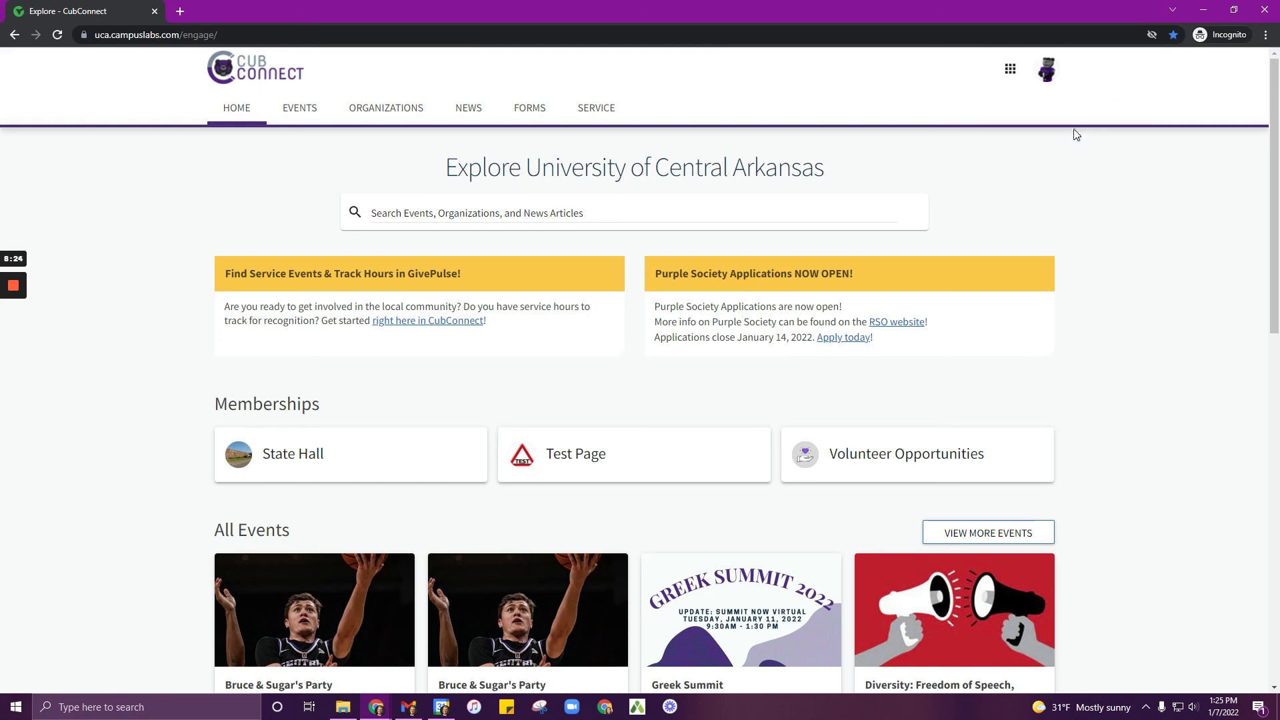
pyautogui.click(1047, 72)
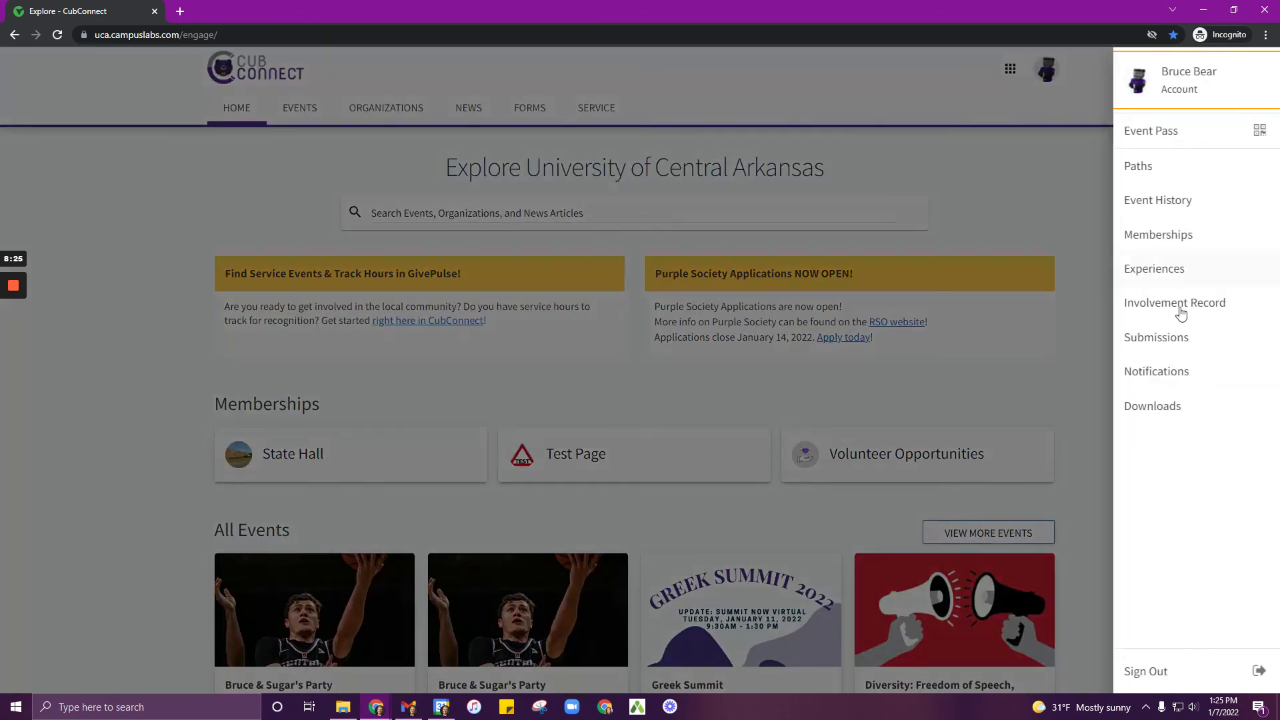
pyautogui.click(1181, 342)
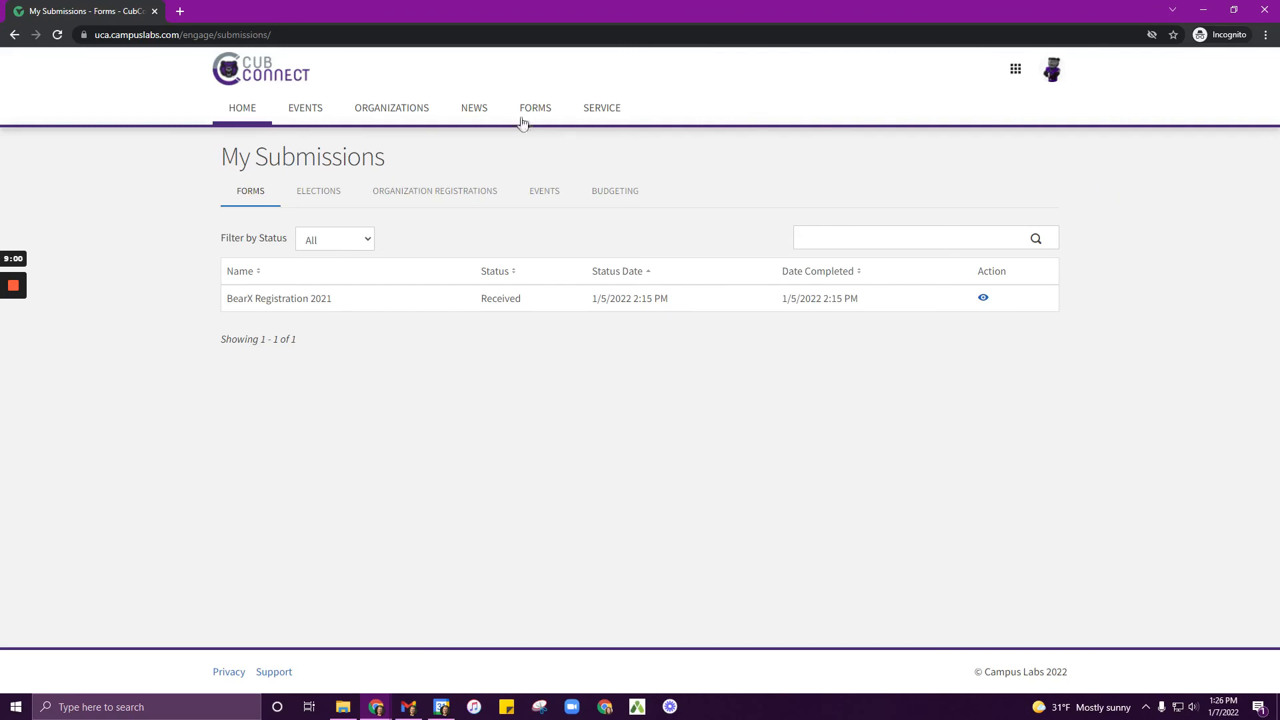
pyautogui.click(450, 193)
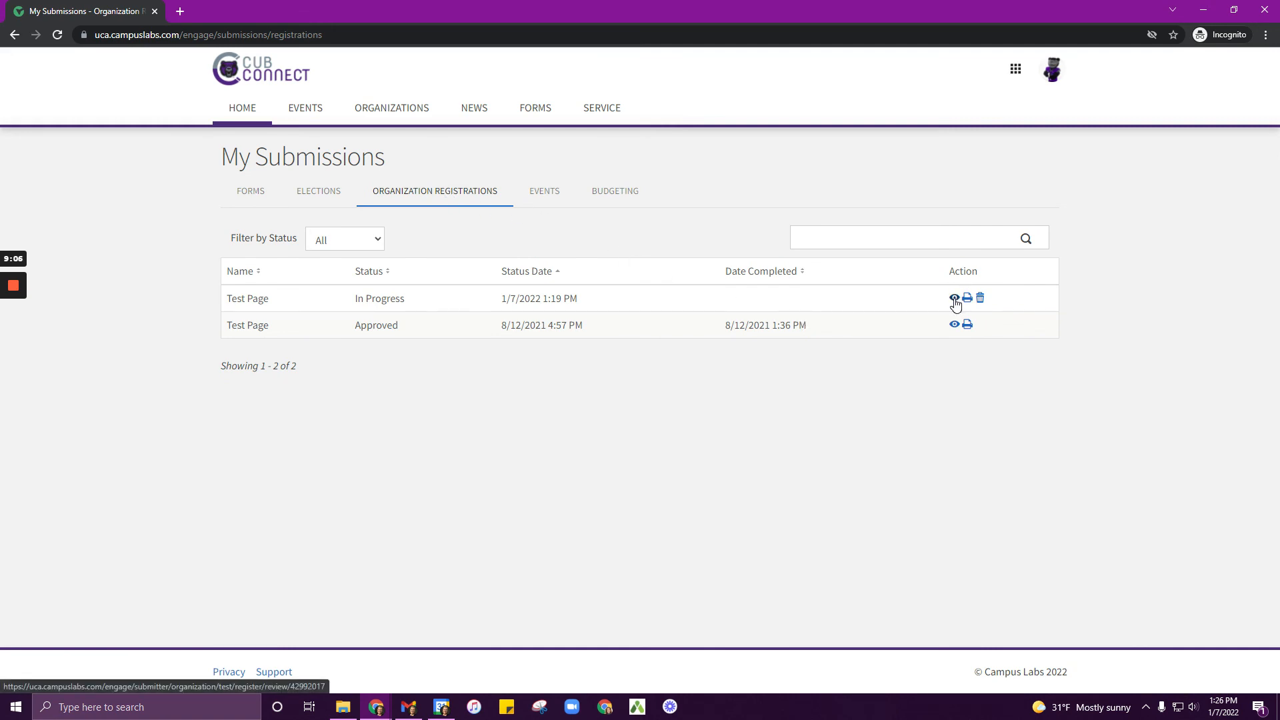
# Step: Reopen the in-progress Test Page registration review and submit it for approval
pyautogui.click(954, 299)
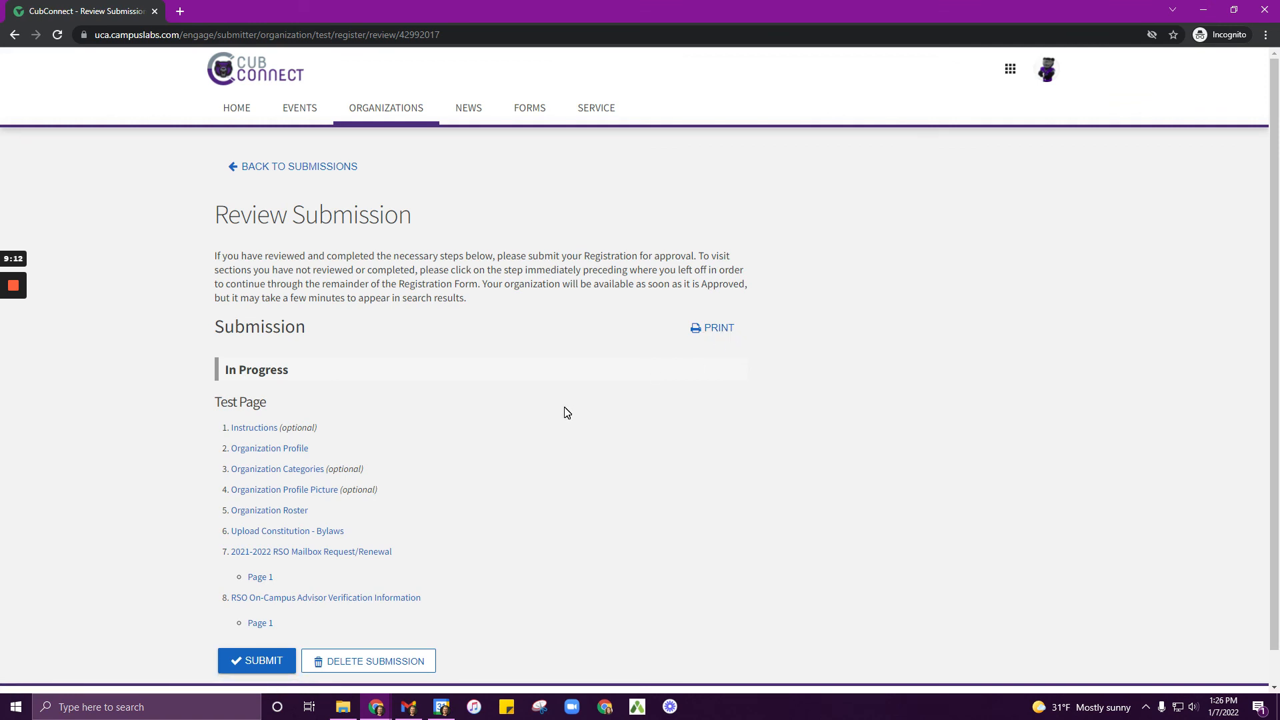
pyautogui.scroll(-1, 566, 417)
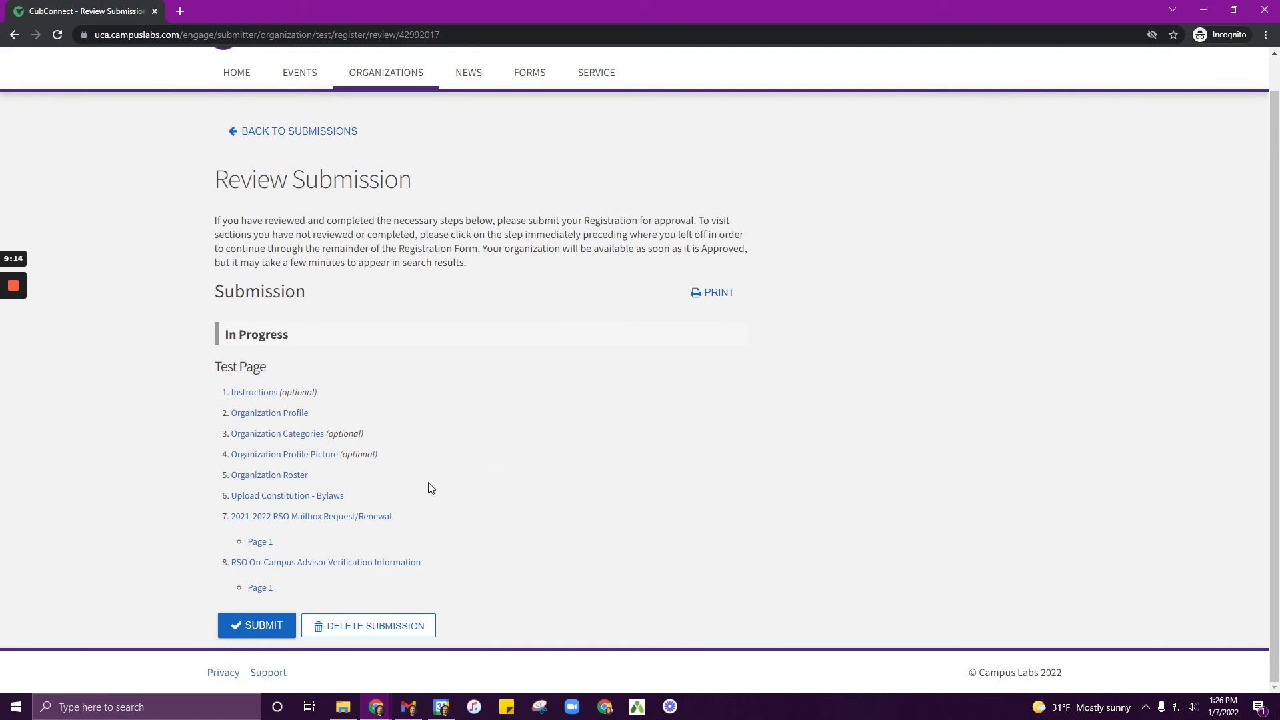
pyautogui.click(247, 630)
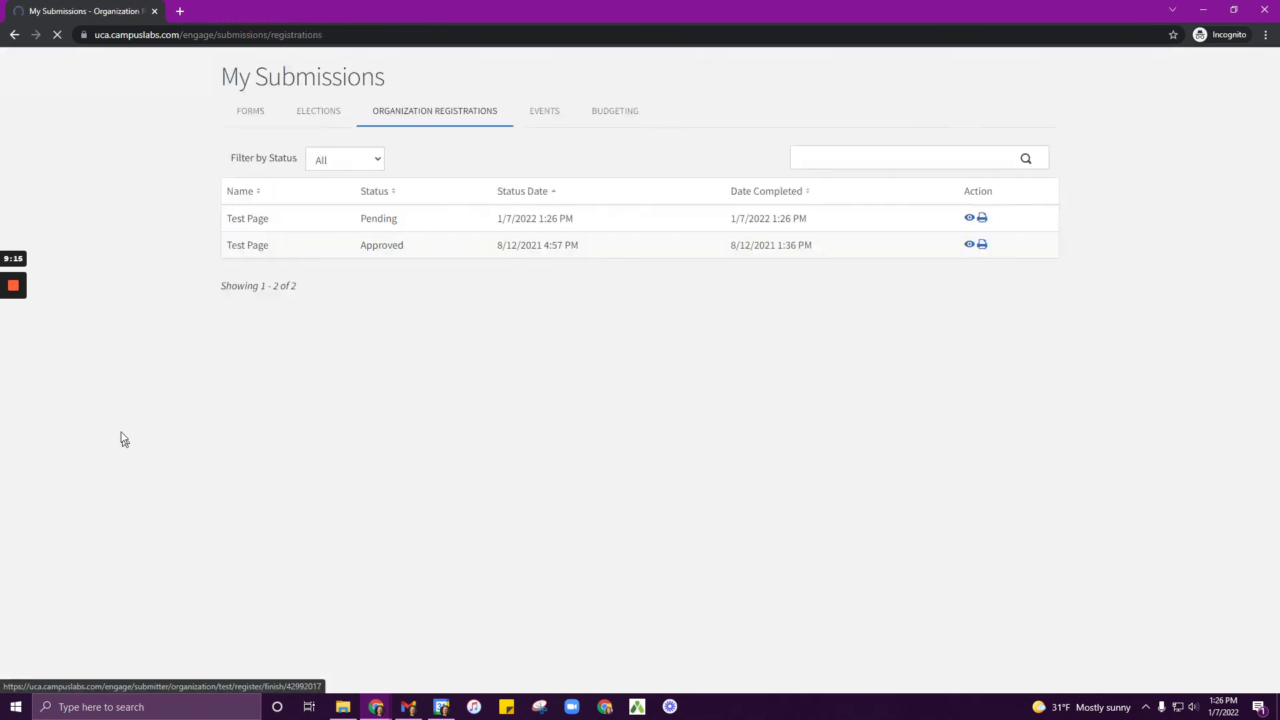